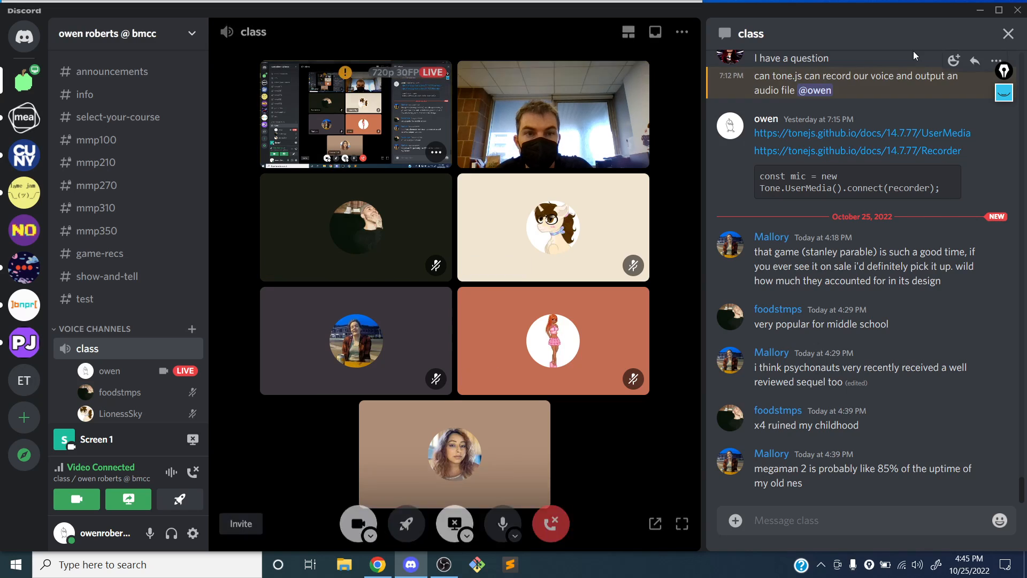
- Clear the desktop, open the My Game folder, and launch Godot with the Game project open for editing
left_click(981, 10)
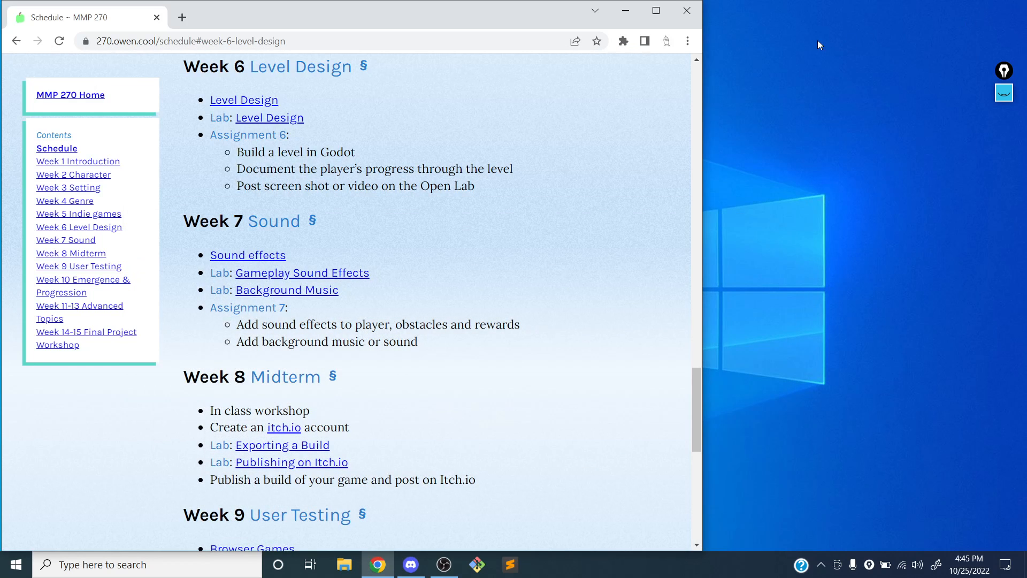
left_click(633, 15)
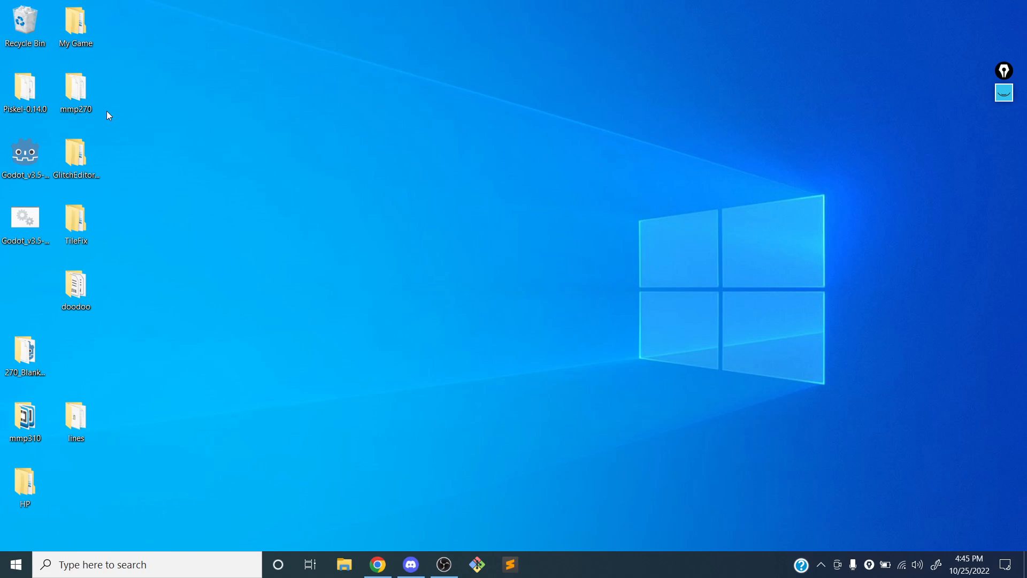
double_click(75, 24)
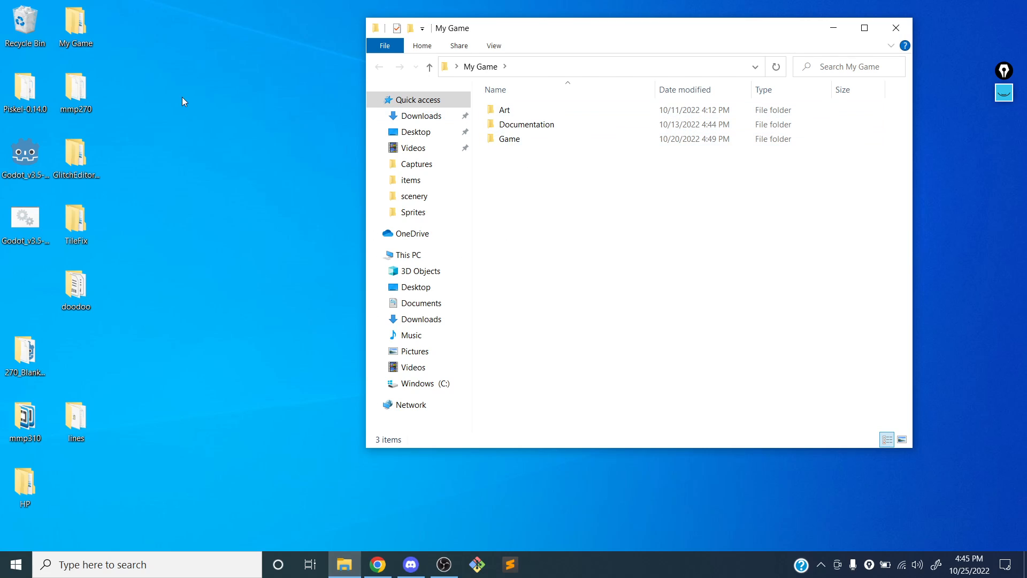
double_click(26, 152)
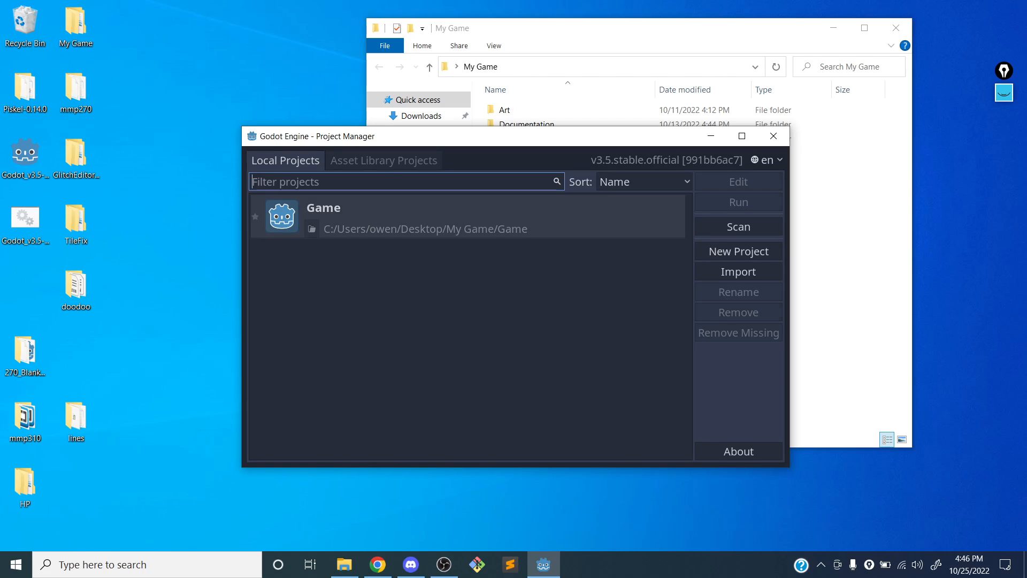
left_click(384, 214)
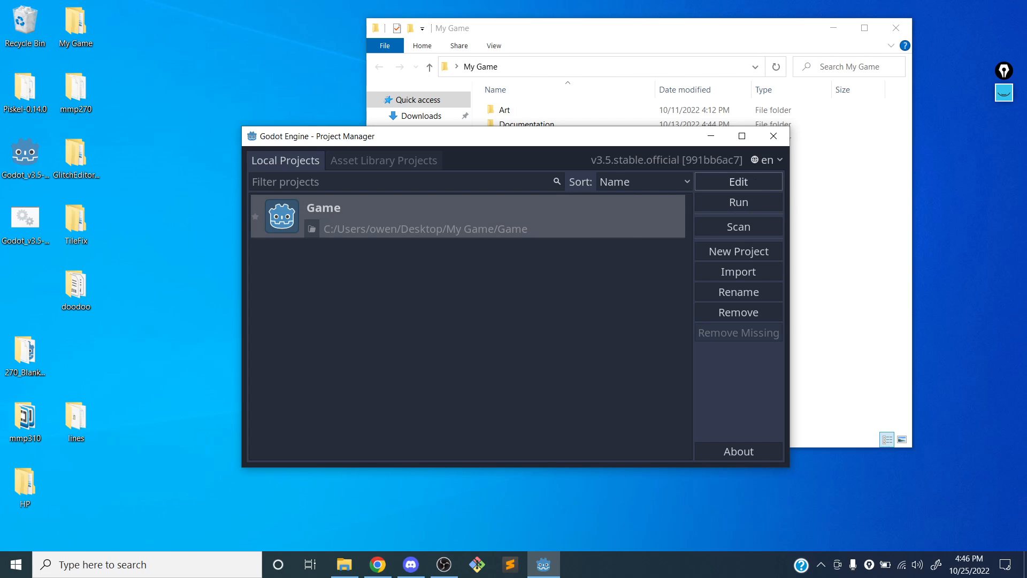
left_click(754, 181)
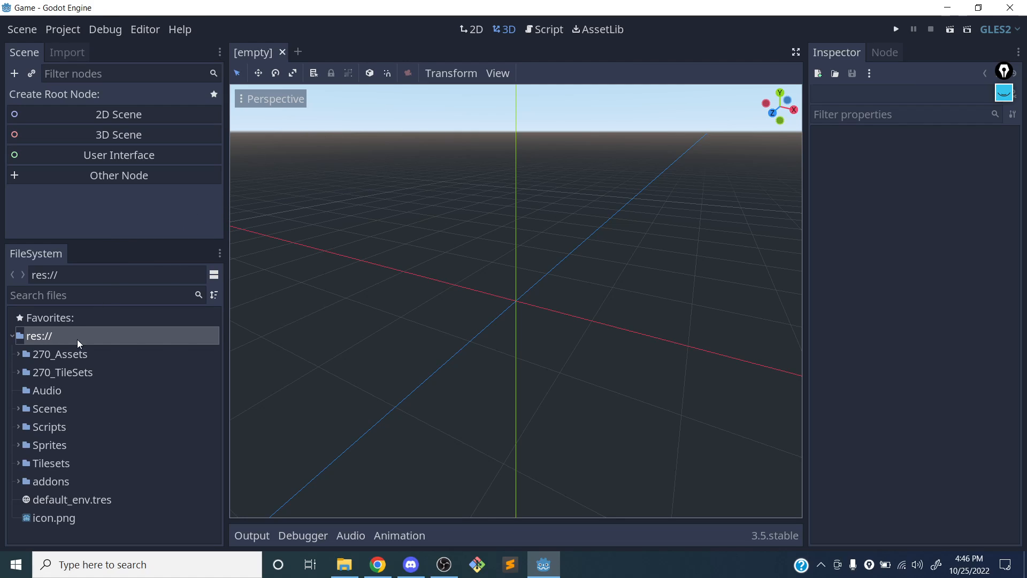
- Create a folder named Levels inside the project's Scenes folder and select it
left_click(19, 410)
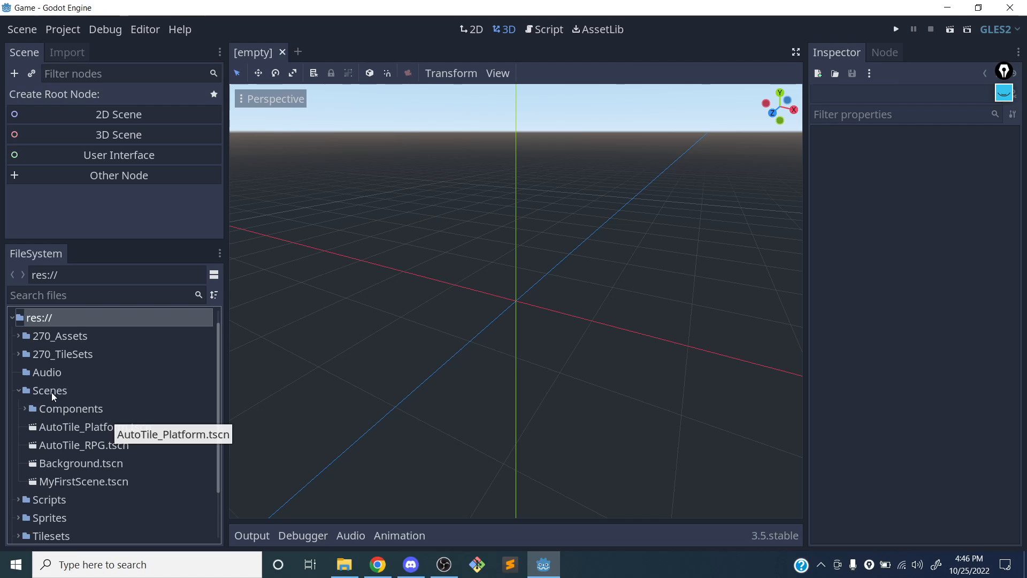
left_click(72, 396)
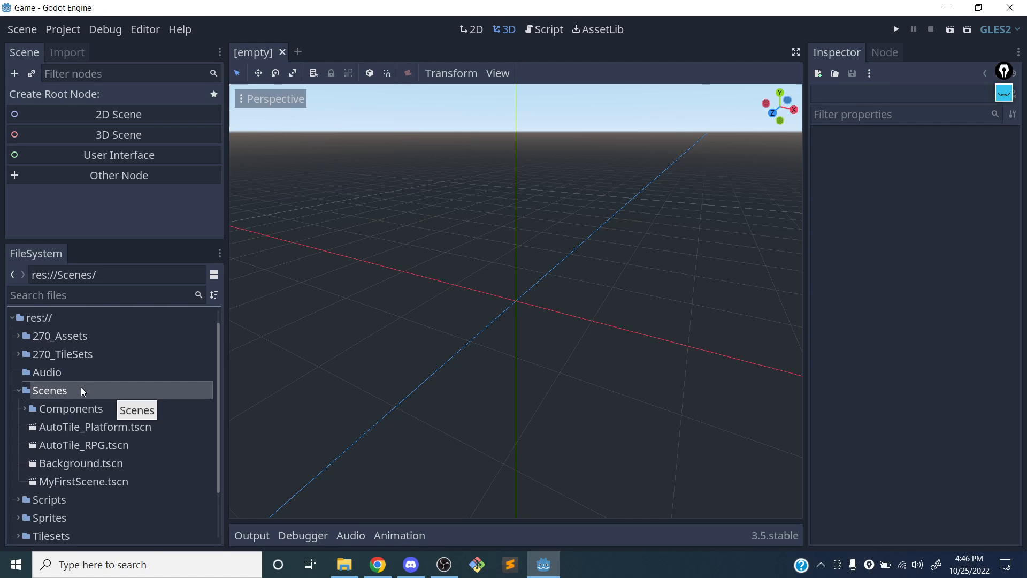
right_click(58, 392)
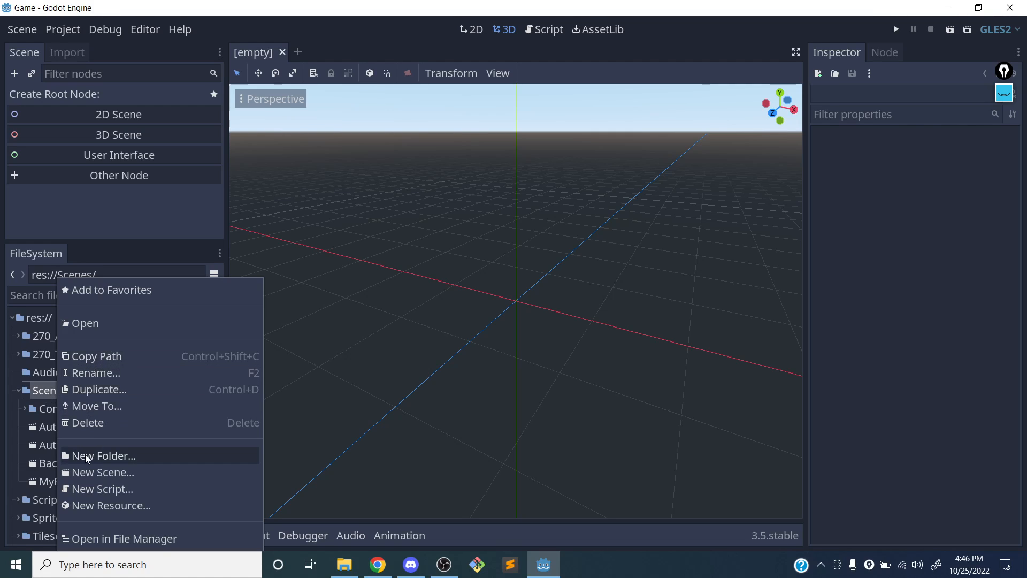
left_click(87, 456)
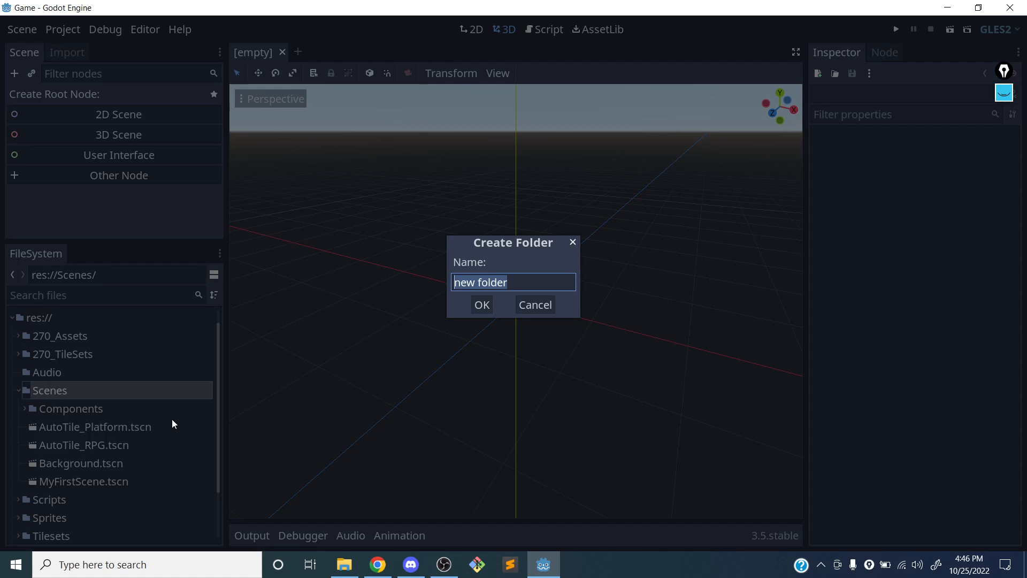
type("Level")
key("Return")
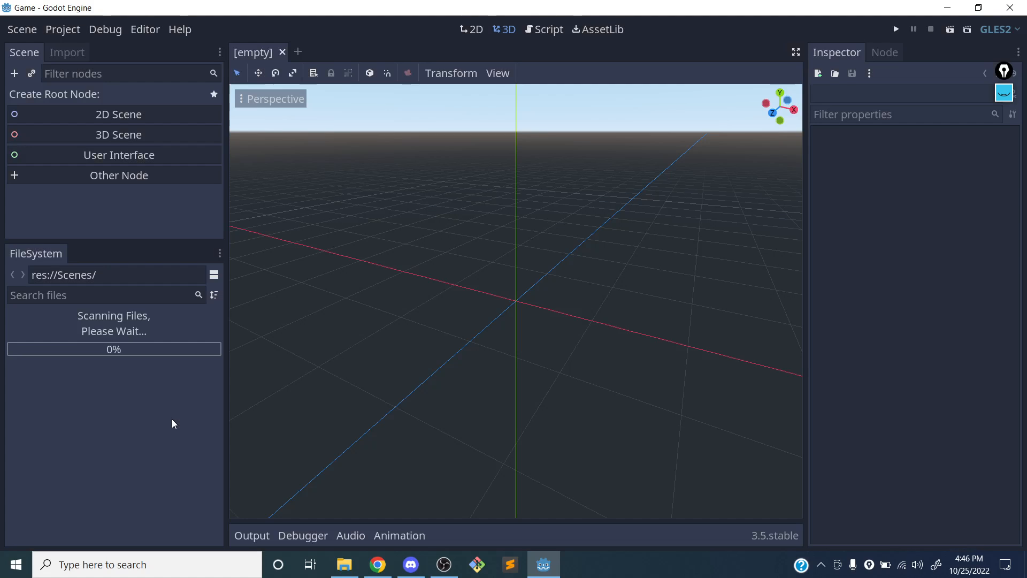
left_click(83, 426)
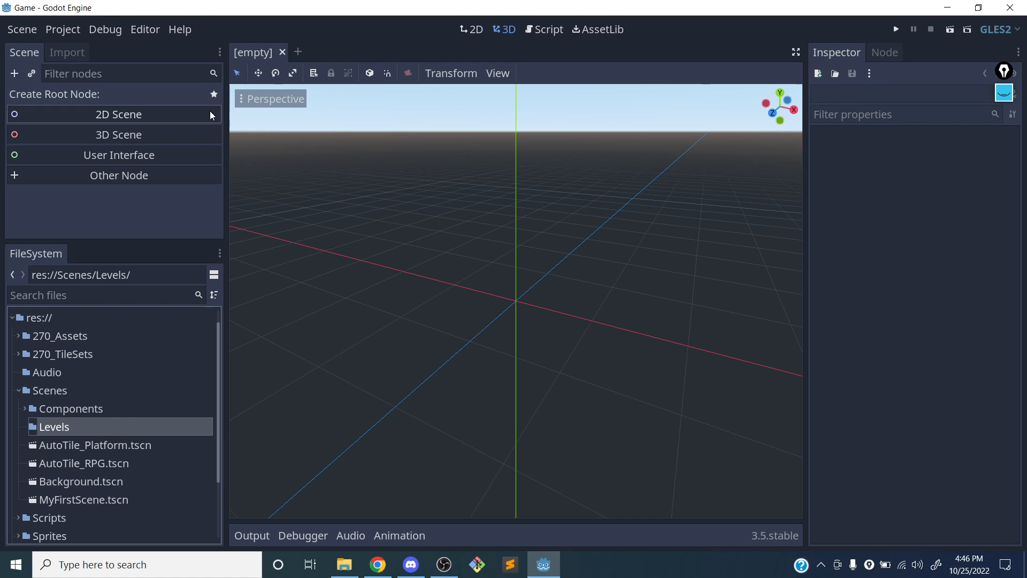
- Switch to the 2D workspace and create a 2D scene root node named Level1
left_click(467, 34)
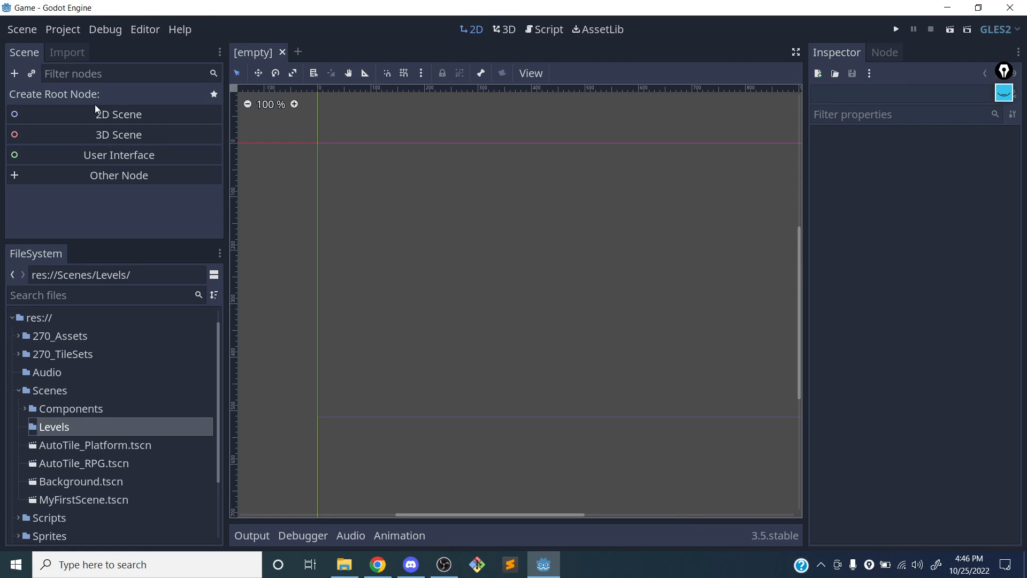
left_click(61, 114)
double_click(52, 96)
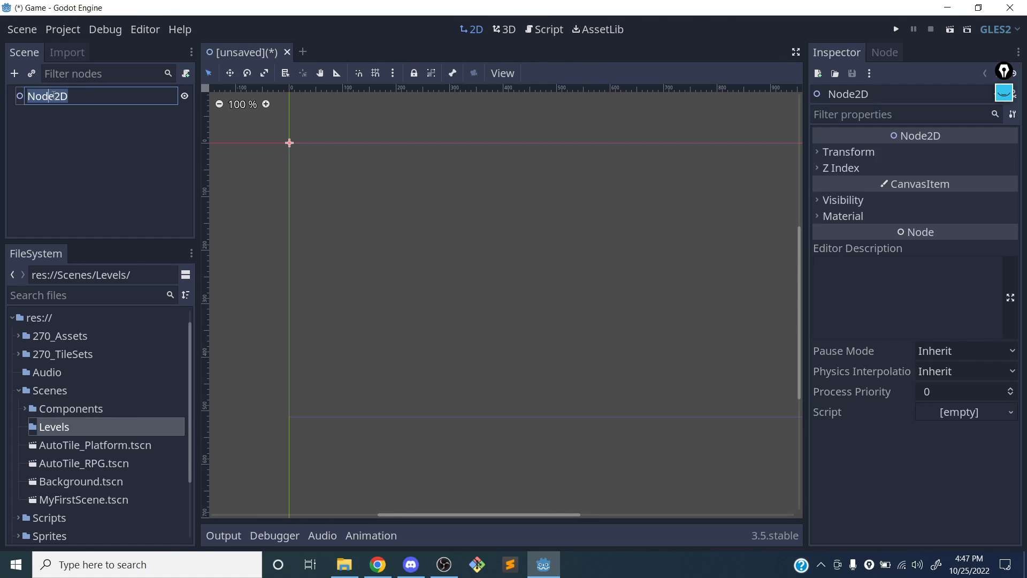
type("Level1")
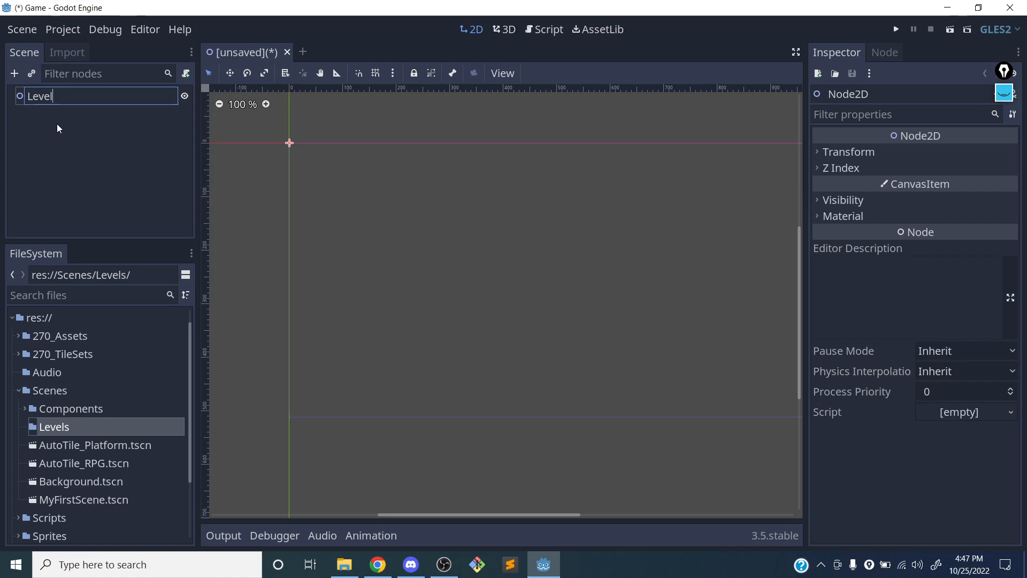
key("Return")
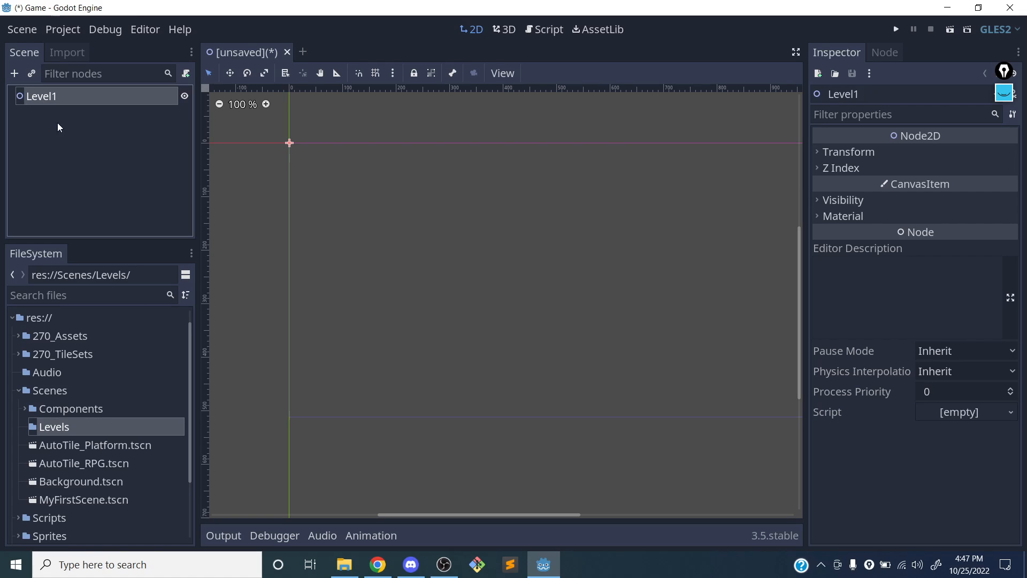
- Save the new scene as Level1.tscn in res://Scenes/Levels
key("ctrl+s")
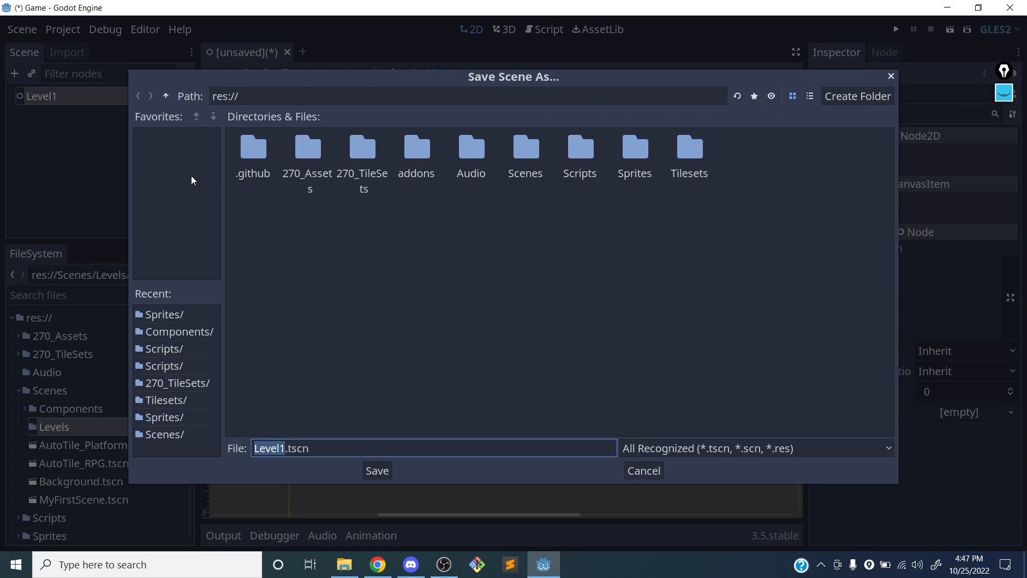
double_click(525, 149)
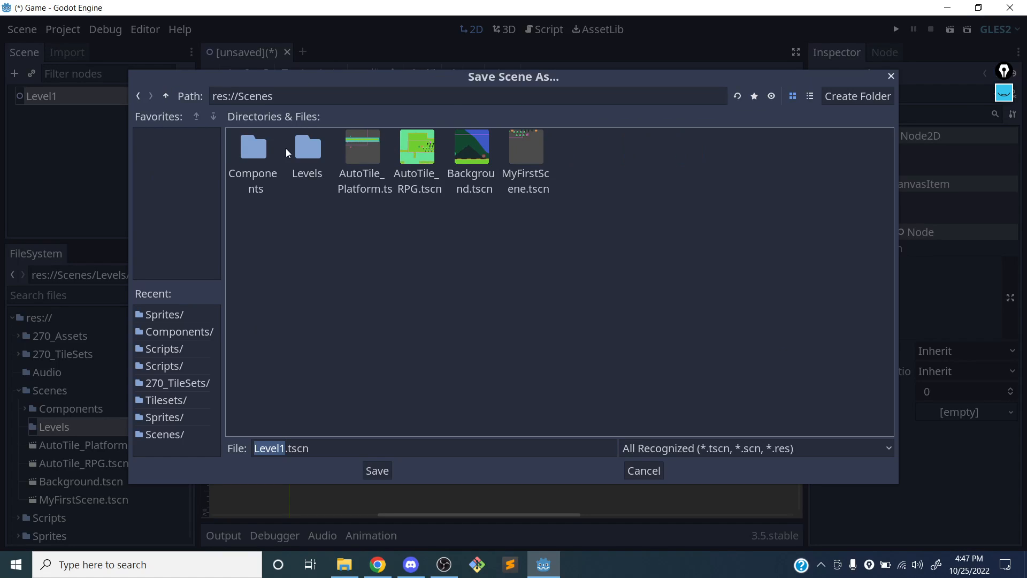
left_click(313, 145)
double_click(313, 149)
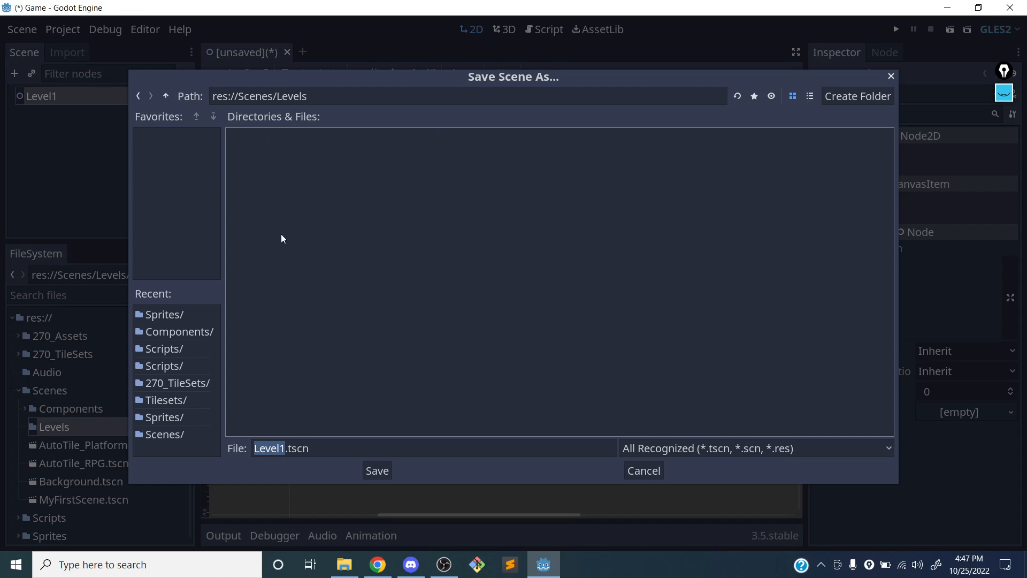
left_click(379, 471)
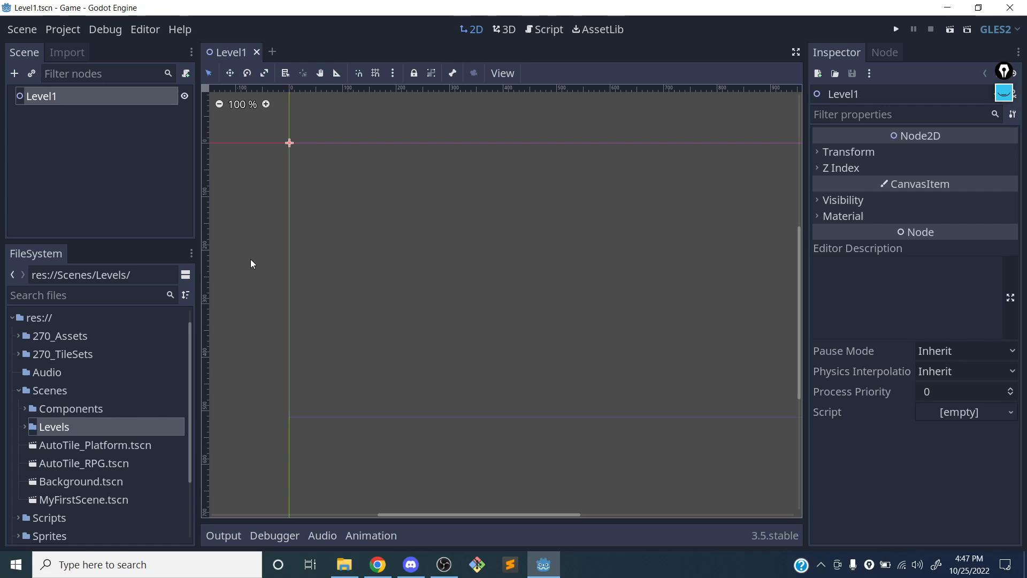
- Expand the Levels folder in the project files and check the saved Level1.tscn scene file
scroll(52, 355, "down", 3)
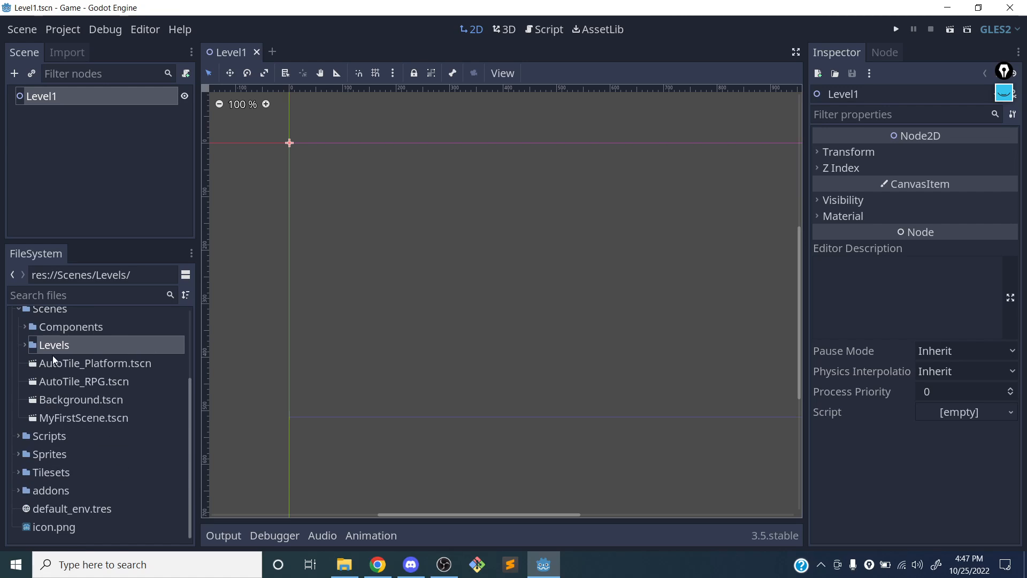
left_click(23, 346)
left_click(88, 366)
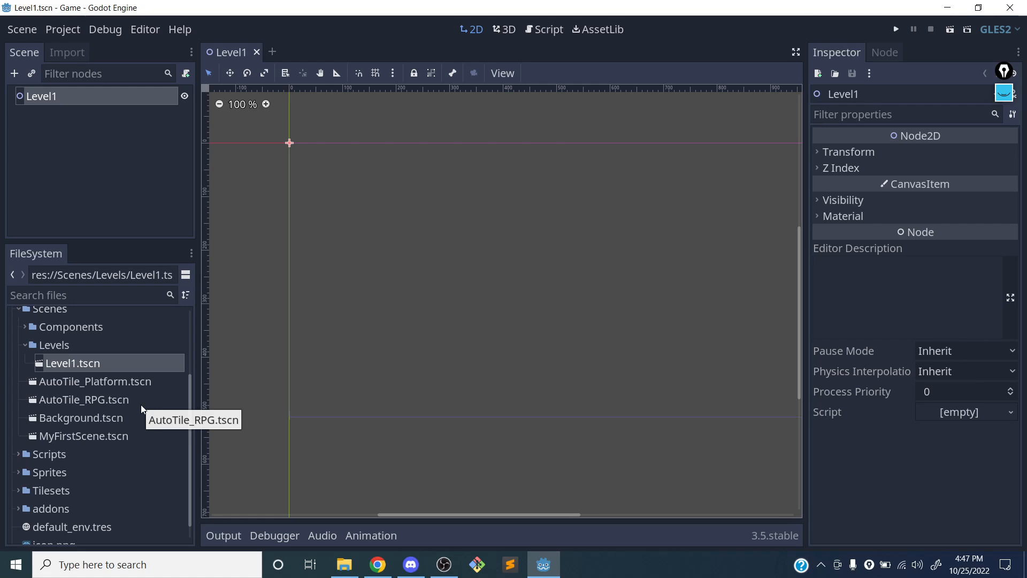
left_click(84, 352)
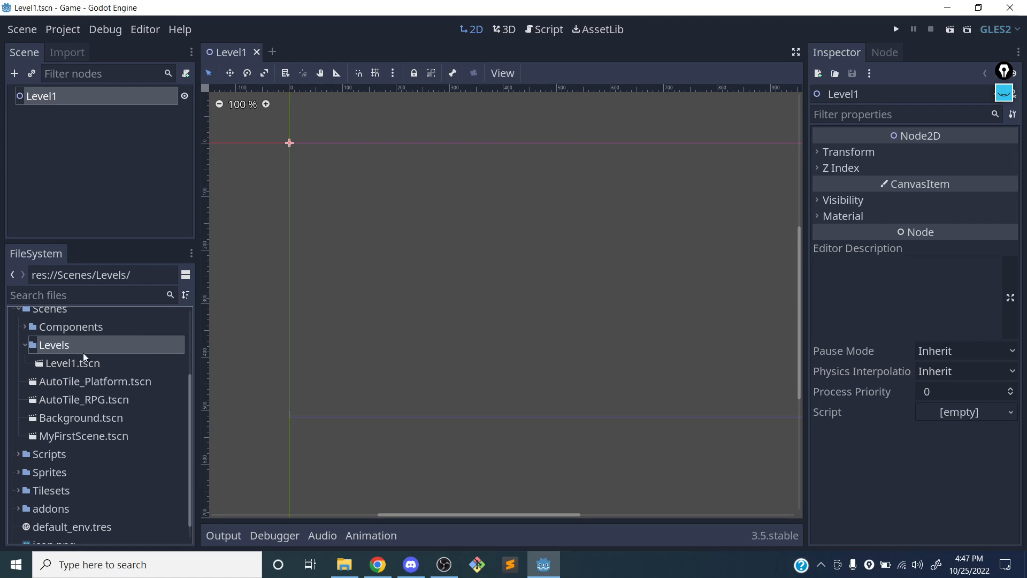
left_click(80, 355)
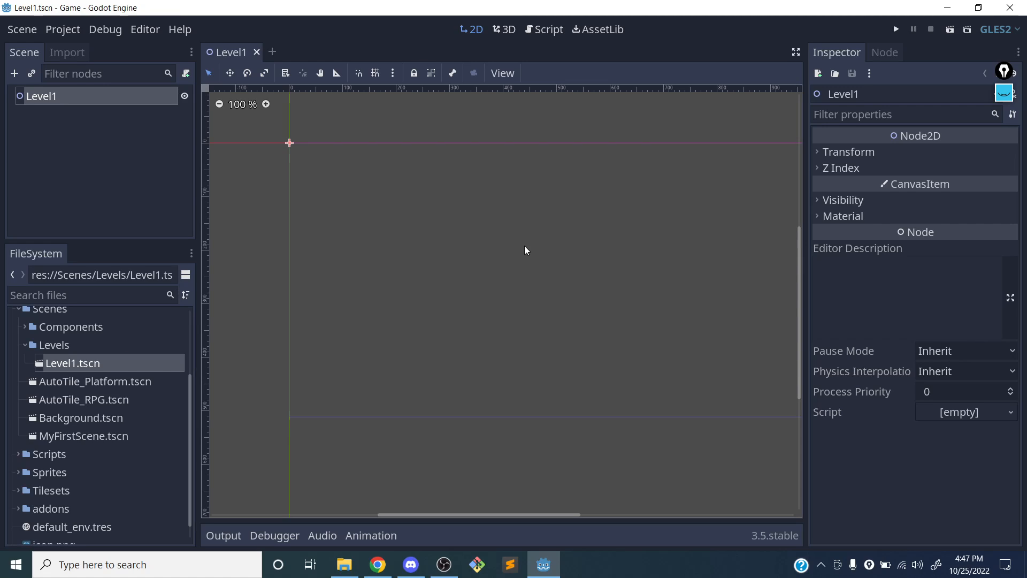
- Start a Merge From Scene on the Level1 root node, using Background.tscn from the Scenes folder as the source
left_click(83, 137)
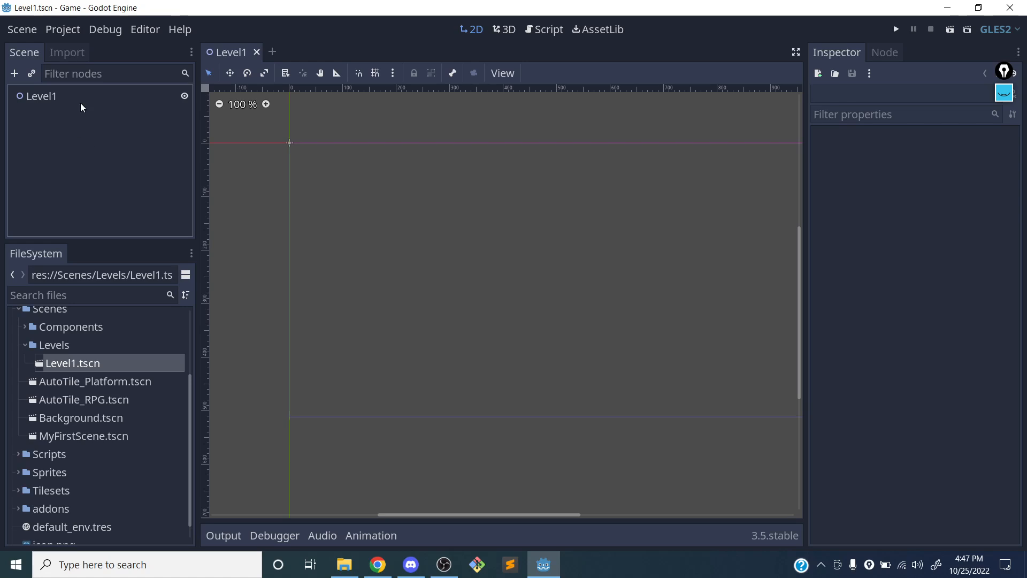
left_click(80, 102)
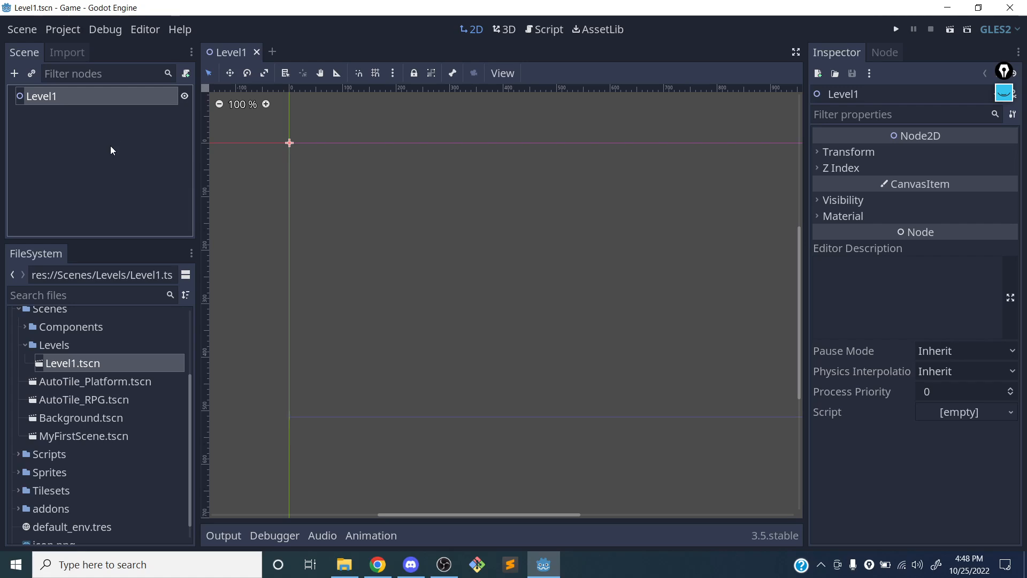
right_click(39, 99)
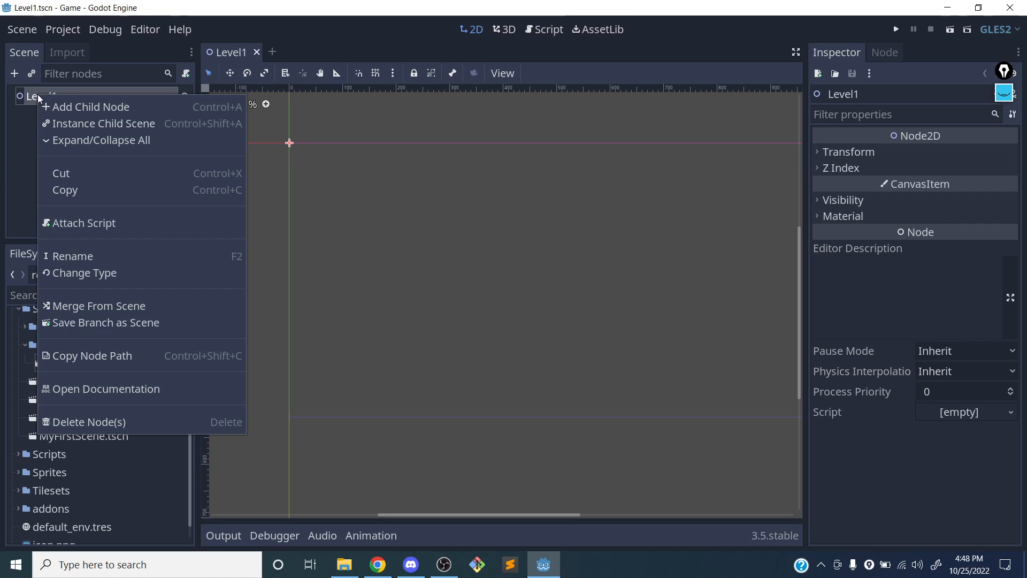
left_click(97, 304)
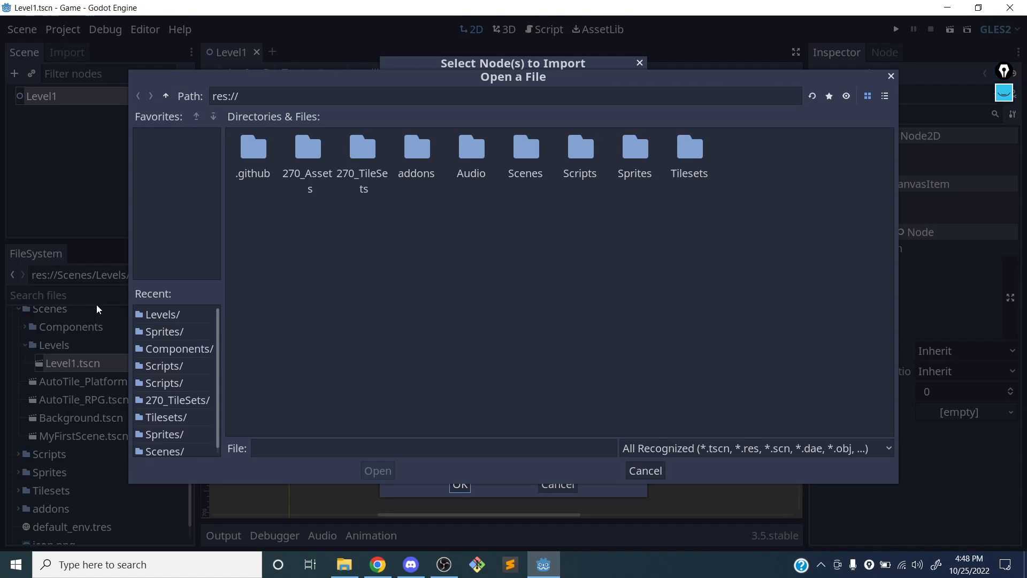
double_click(527, 154)
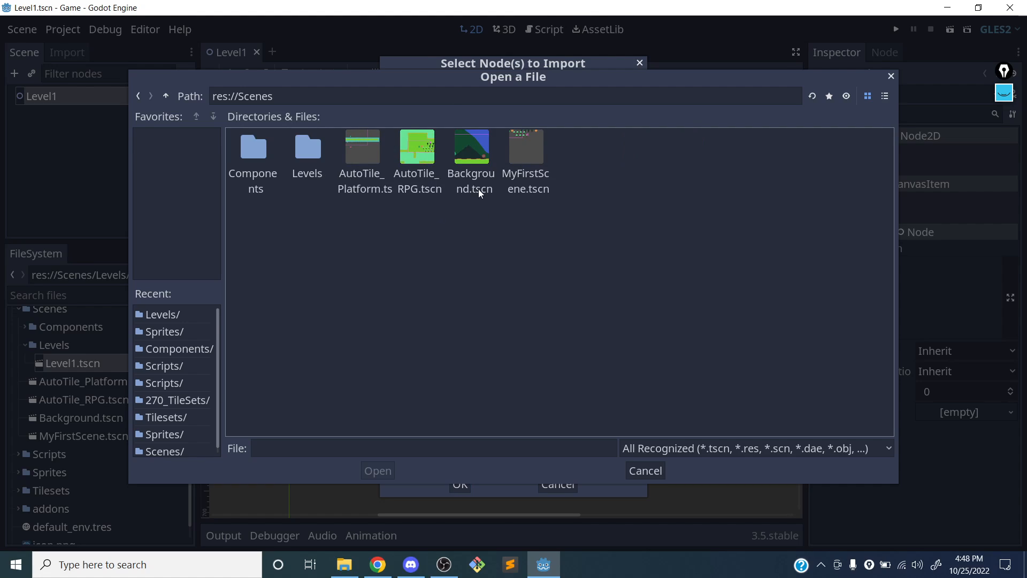
left_click(479, 151)
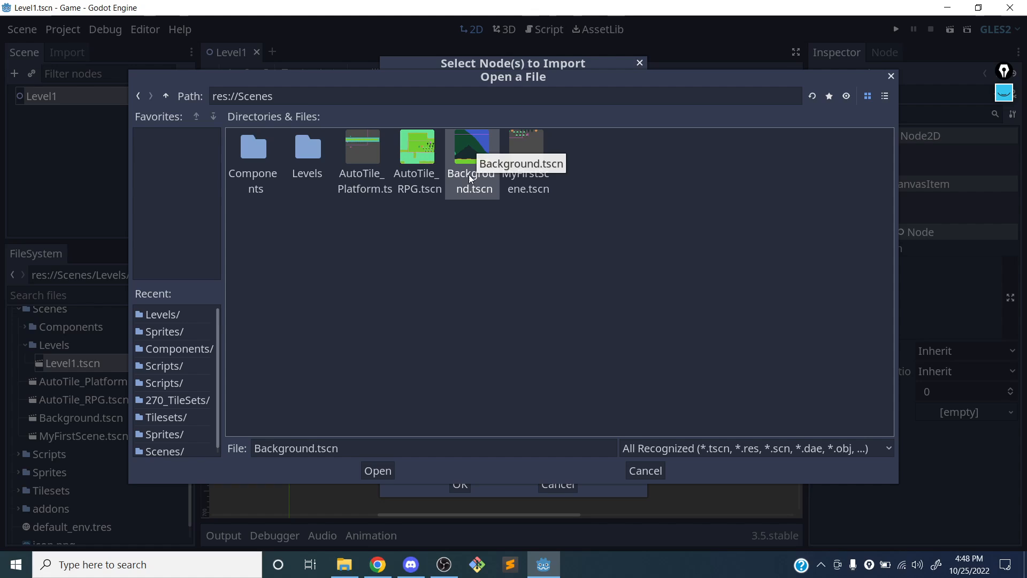
double_click(467, 152)
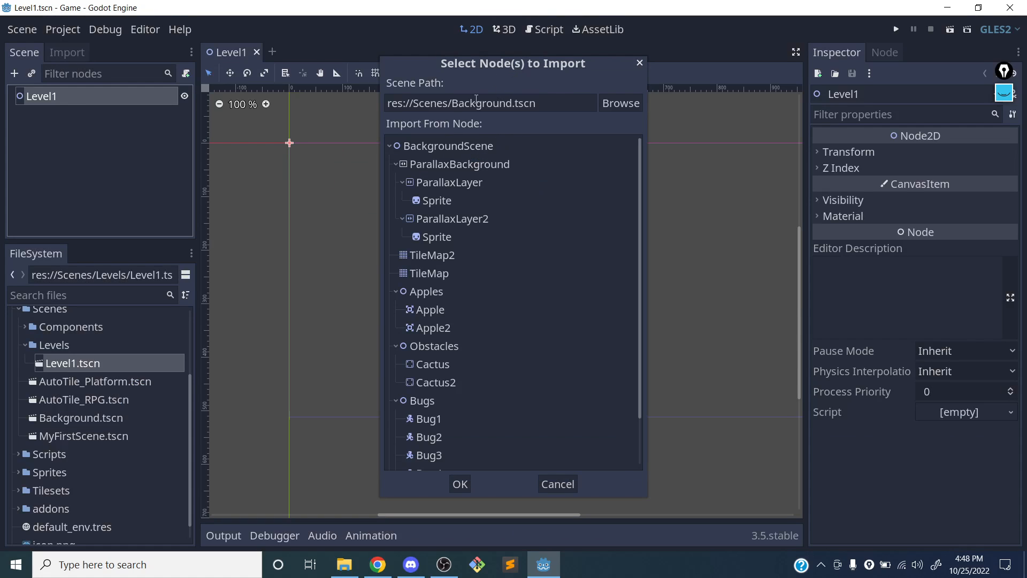
- Import the Player node with its Camera2D child from BackgroundScene into Level1
left_click(396, 163)
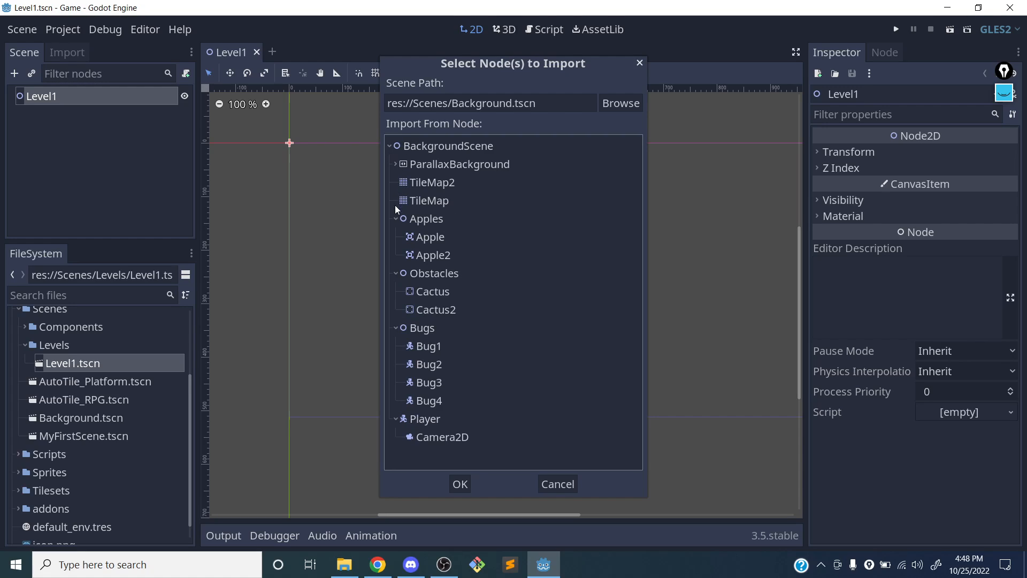
left_click(396, 219)
left_click(395, 237)
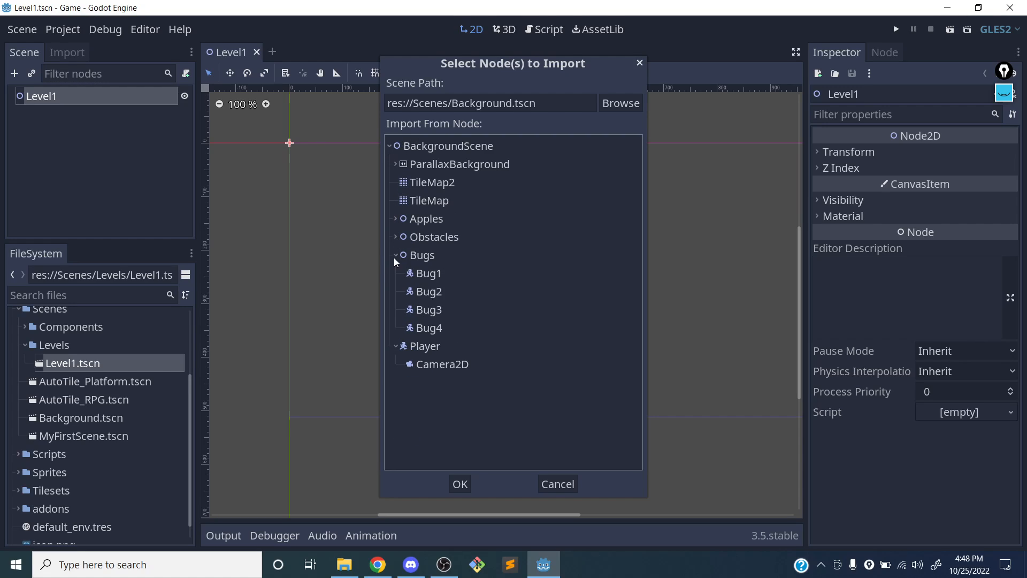
left_click(396, 256)
left_click(396, 273)
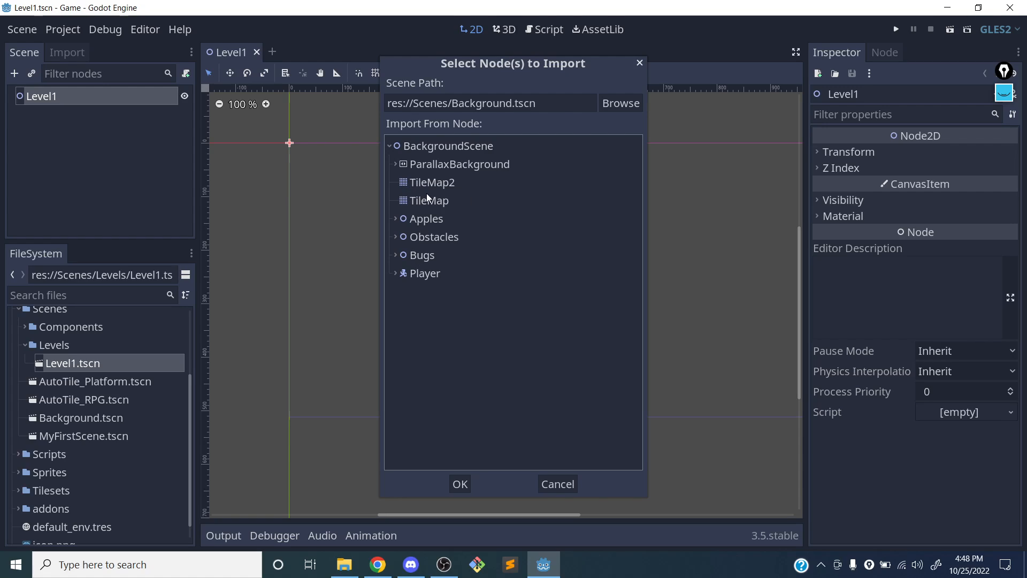
left_click(395, 274)
left_click(426, 274)
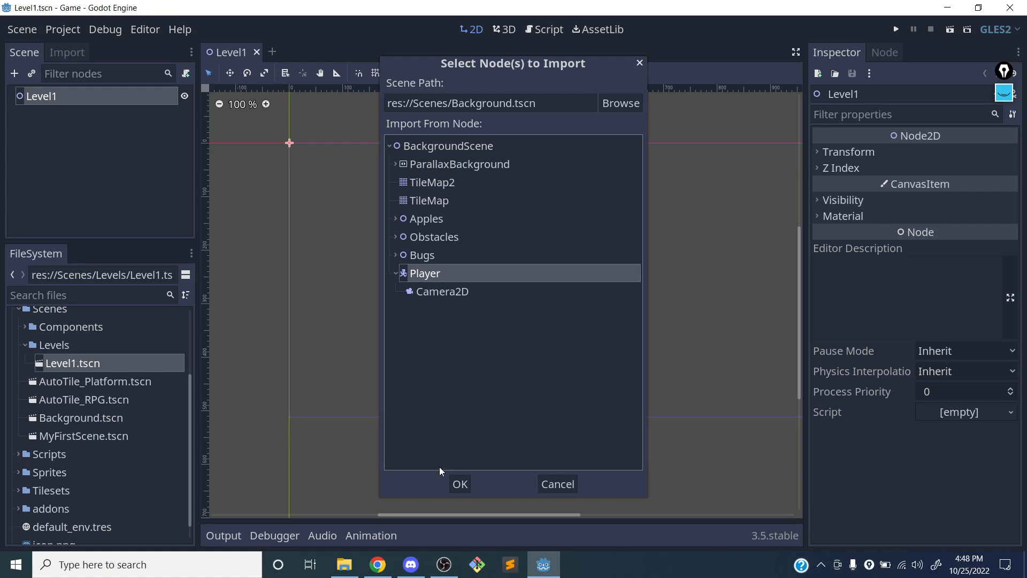
left_click(464, 488)
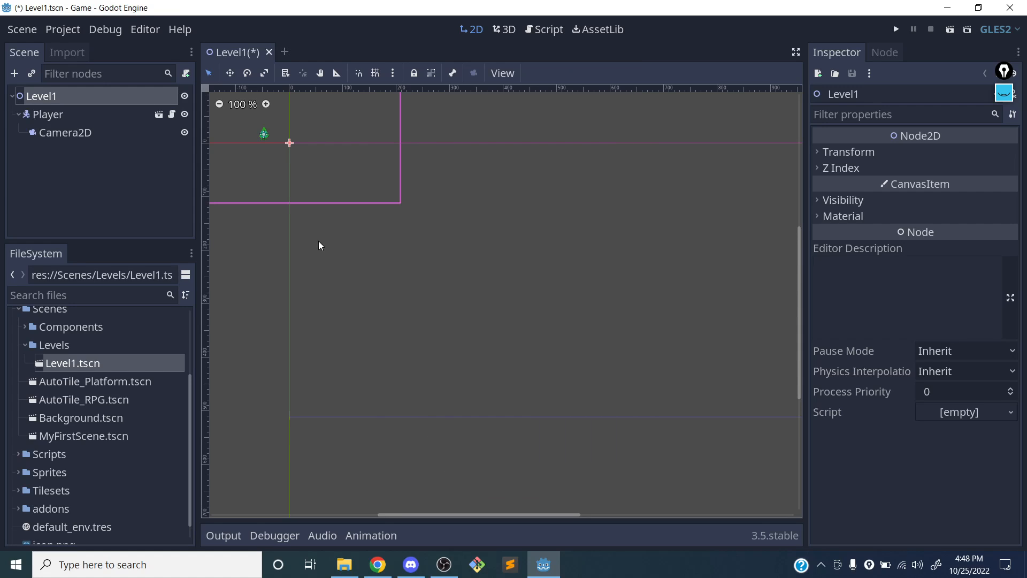
- Examine the merged Player and its Camera2D in the viewport and review their properties
middle_click_drag(319, 245, 493, 385)
scroll(458, 305, "down", 1)
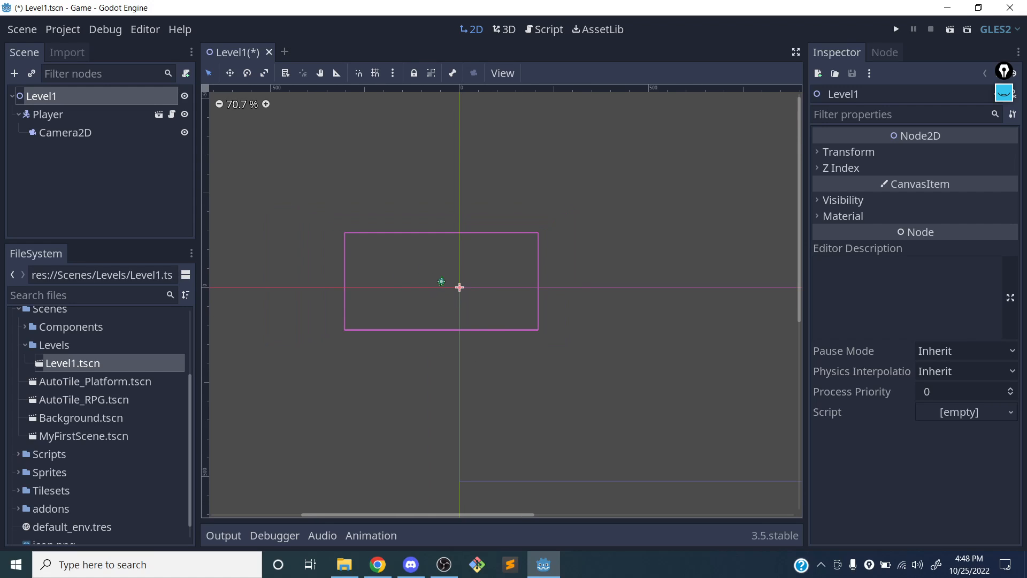
scroll(460, 289, "up", 2)
left_click(84, 135)
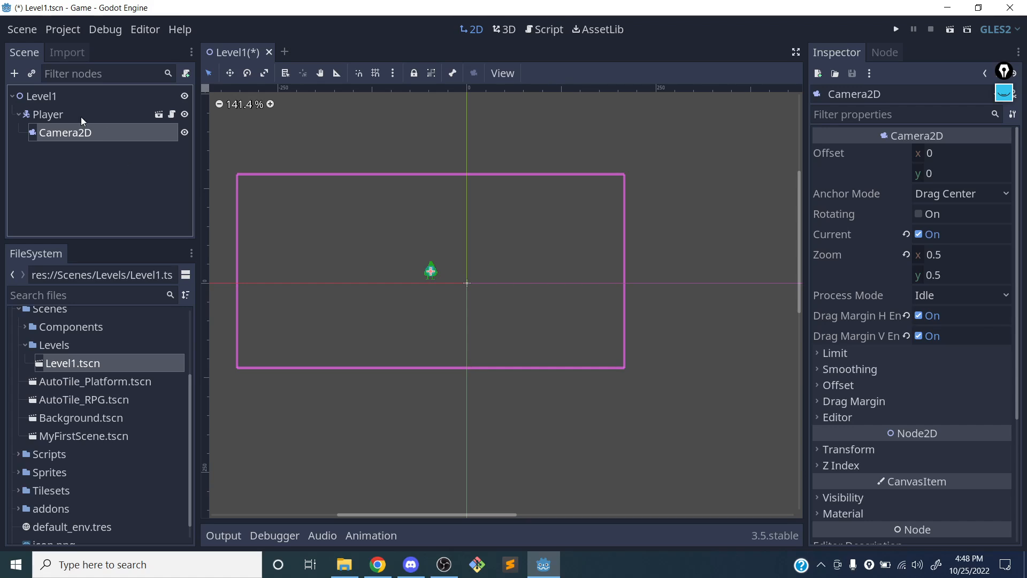
left_click(46, 115)
left_click(60, 136)
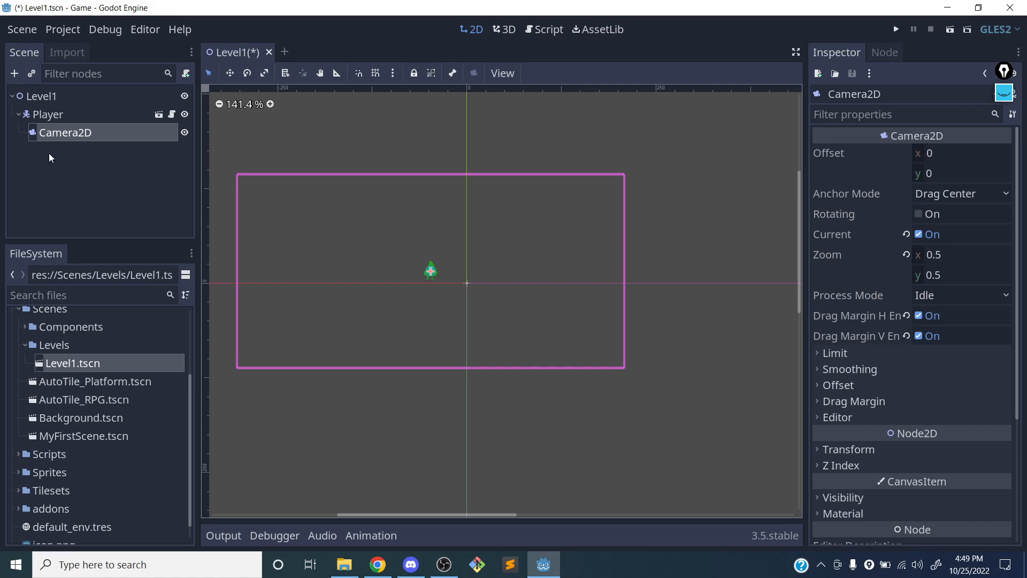
left_click(47, 119)
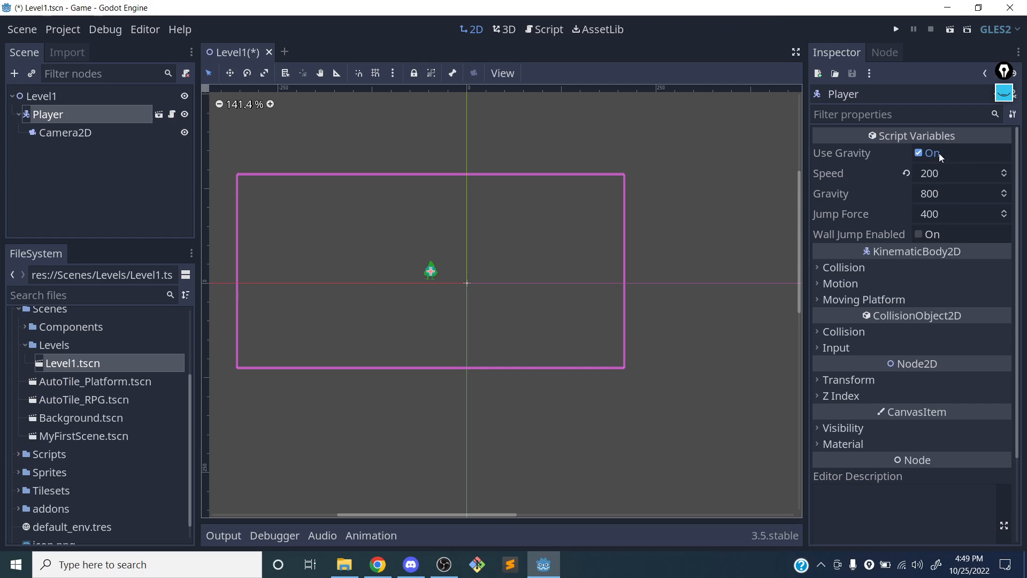
- Run the Level1 scene to test the imported player, and close the game window
left_click(950, 30)
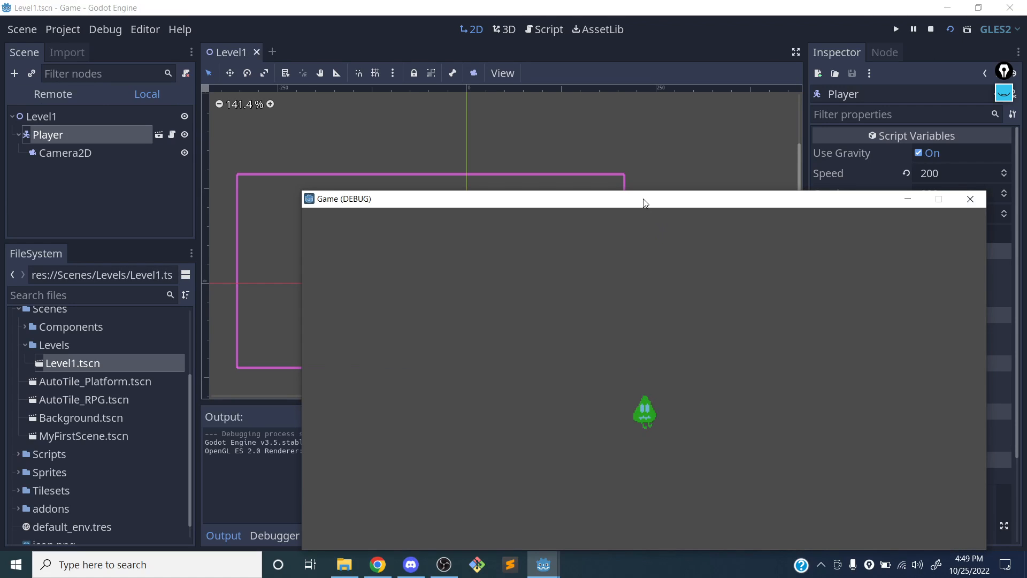
left_click_drag(647, 202, 569, 128)
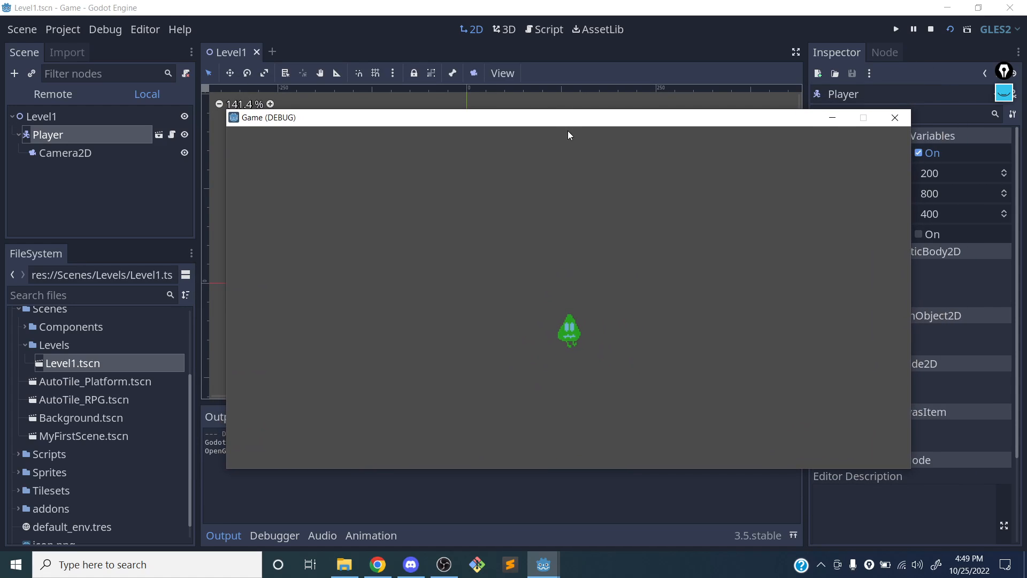
left_click(895, 118)
- Collapse the Player node and start another Merge From Scene on Level1, using Background.tscn as the source
left_click(76, 160)
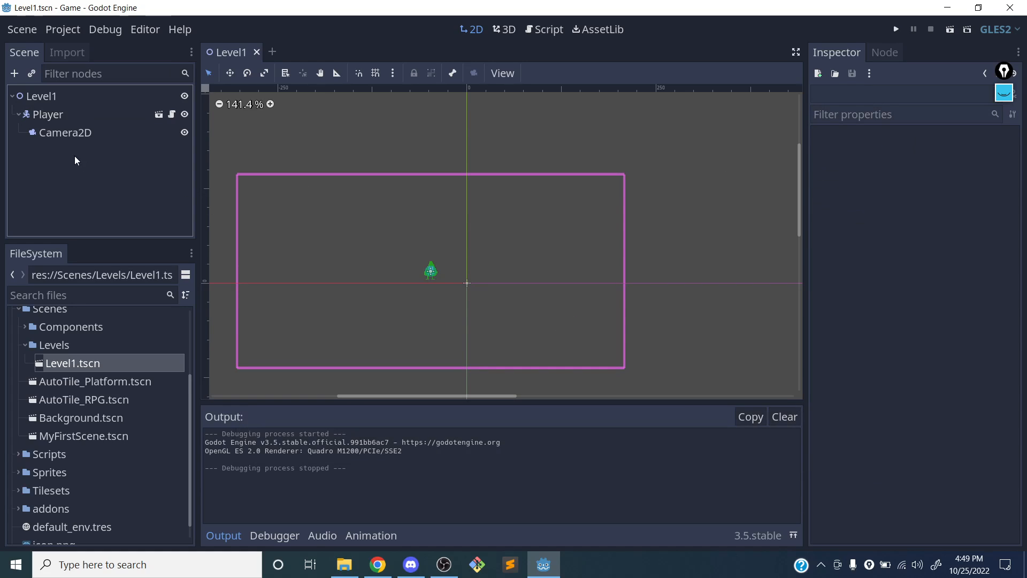
left_click(19, 115)
left_click(64, 99)
right_click(47, 95)
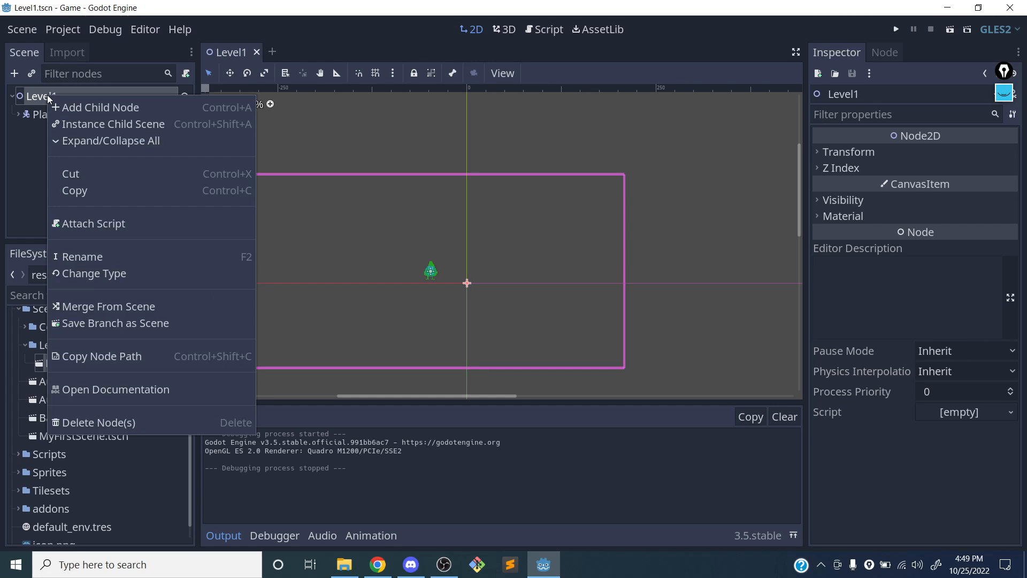
left_click(35, 124)
left_click(50, 98)
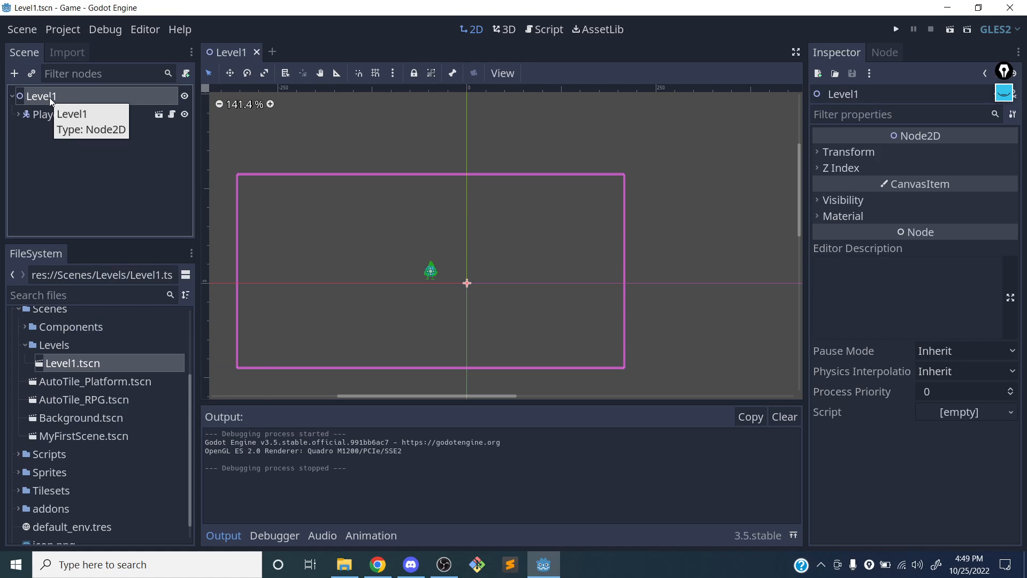
right_click(50, 95)
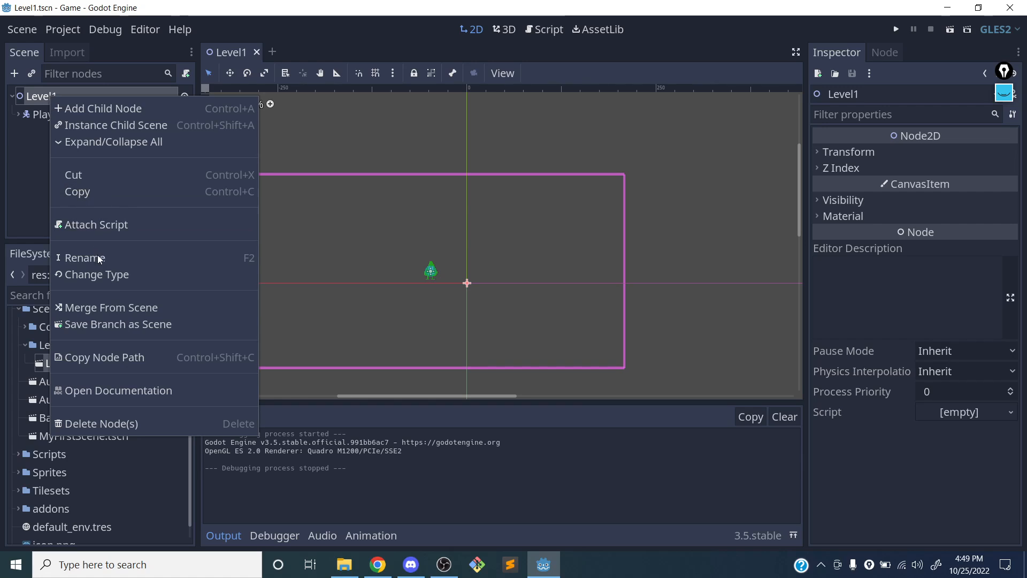
left_click(106, 308)
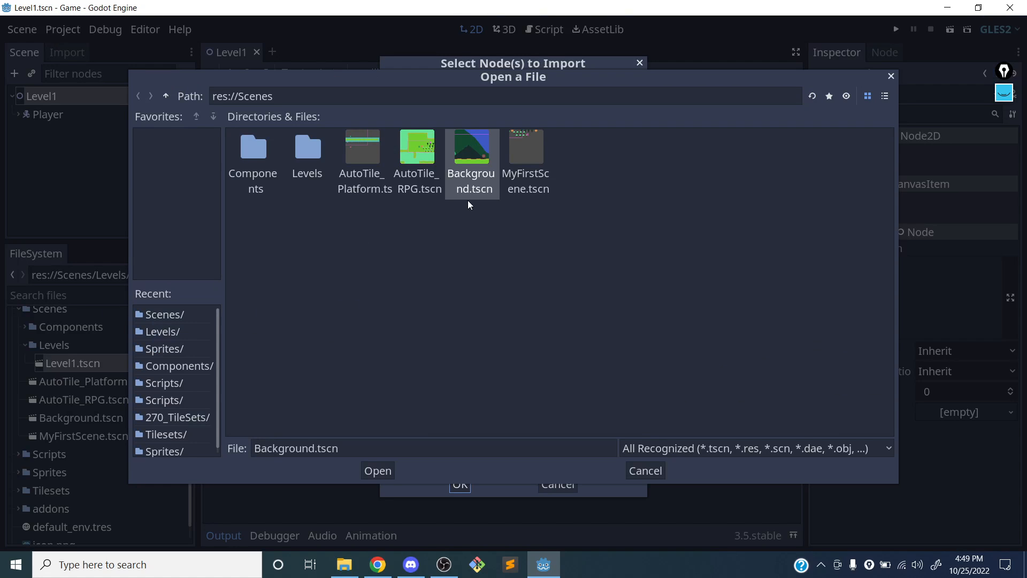
double_click(469, 159)
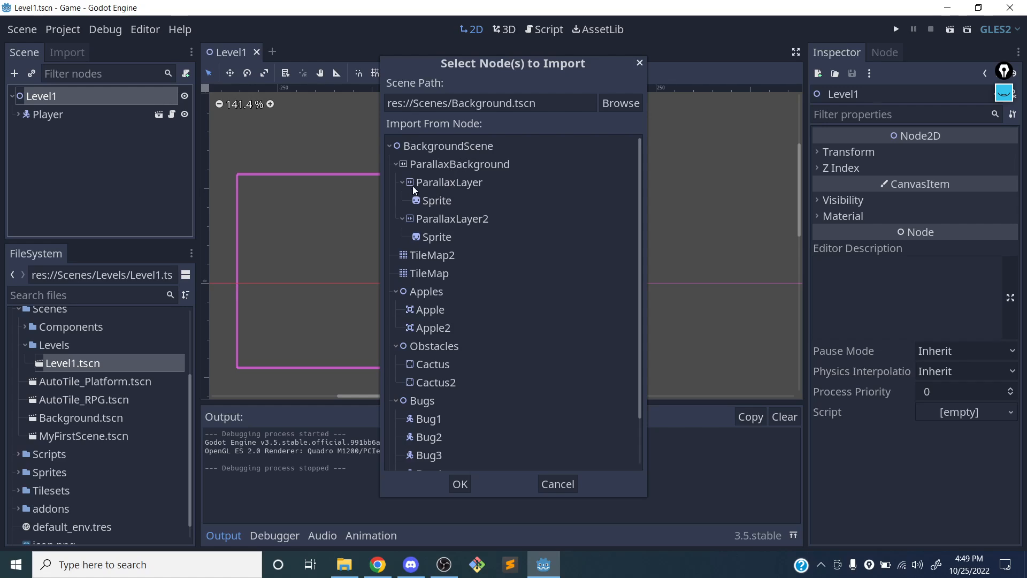
- Collapse the ParallaxBackground, Apples, Obstacles and Bugs branches in the list of importable nodes
left_click(396, 164)
left_click(393, 217)
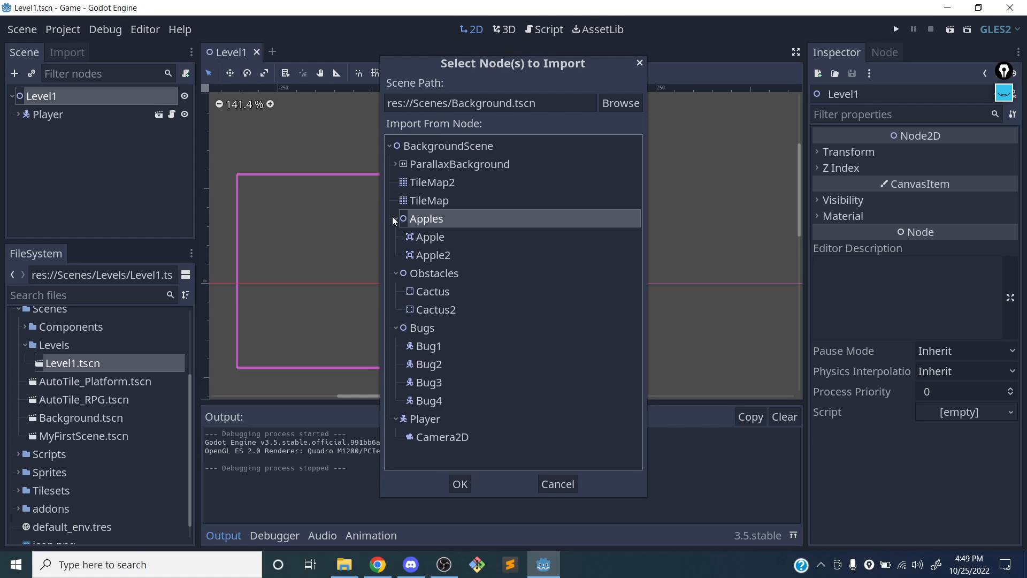
left_click(435, 165)
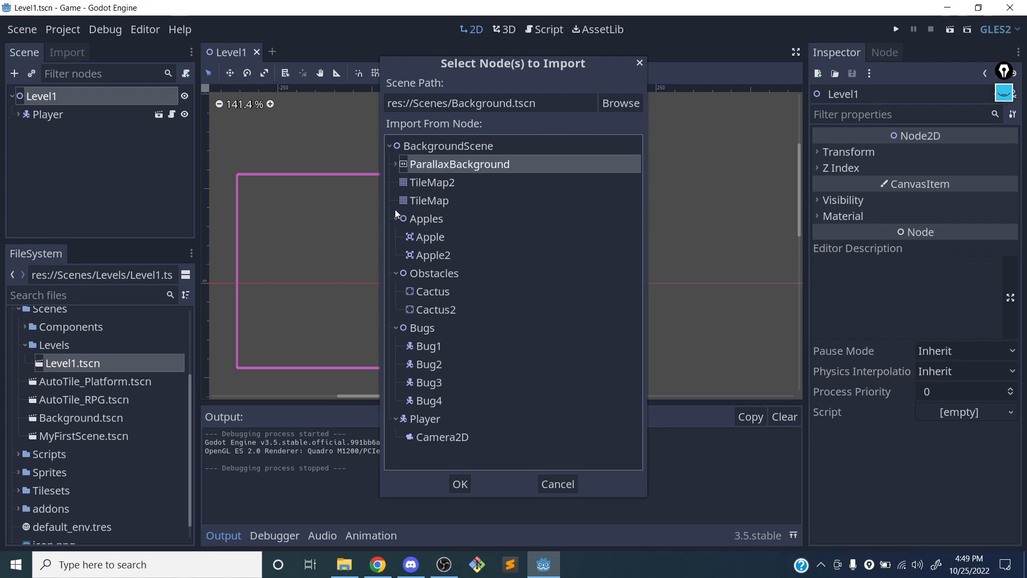
left_click(396, 220)
left_click(398, 235)
left_click(397, 255)
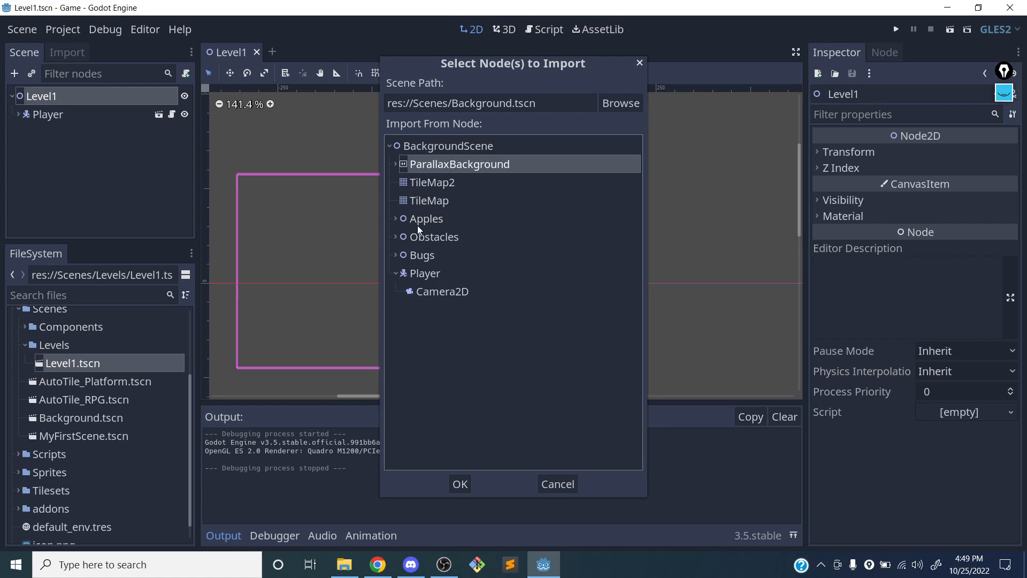
- Import the ParallaxBackground and TileMap nodes together into Level1, leaving TileMap2 out
left_click(434, 183)
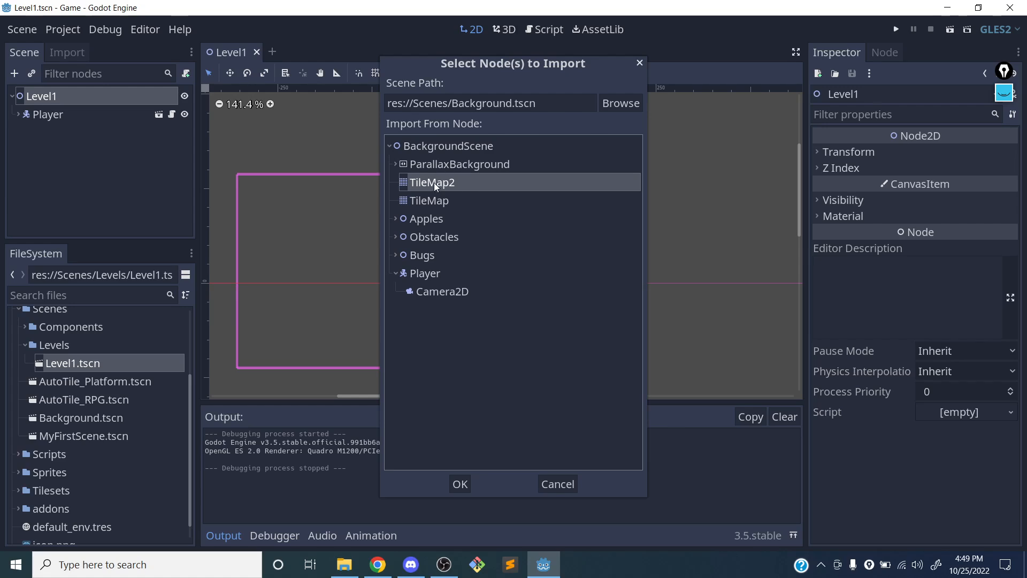
left_click(435, 165)
left_click(436, 185, "shift")
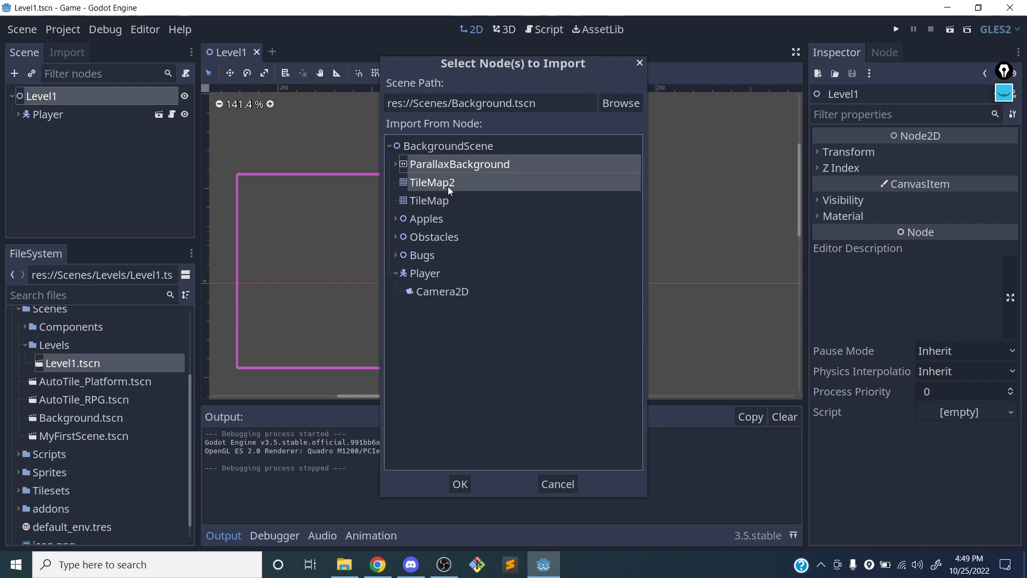
left_click(439, 198)
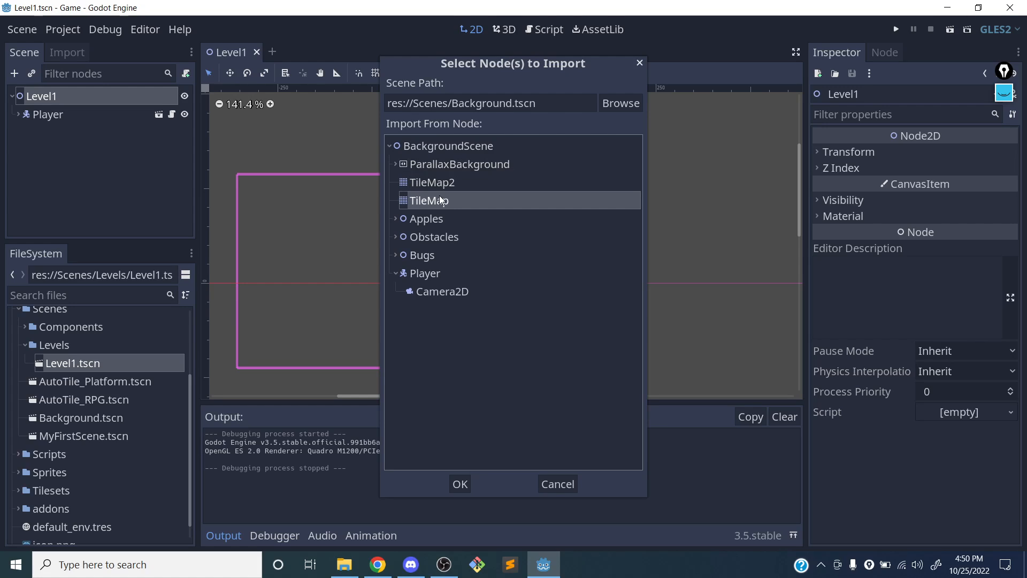
left_click(449, 170, "shift")
left_click(452, 188)
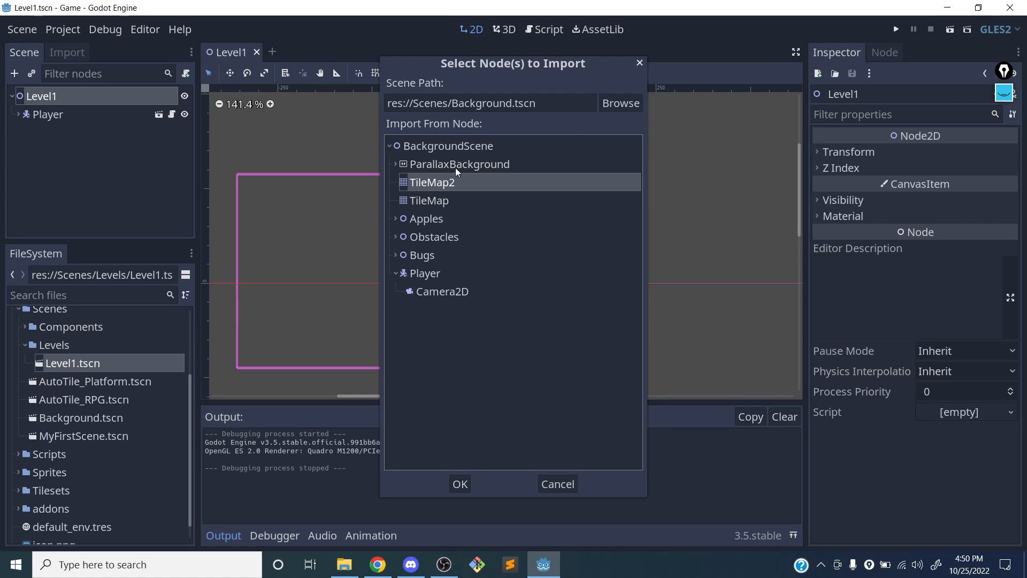
left_click(454, 168)
left_click(450, 198, "ctrl")
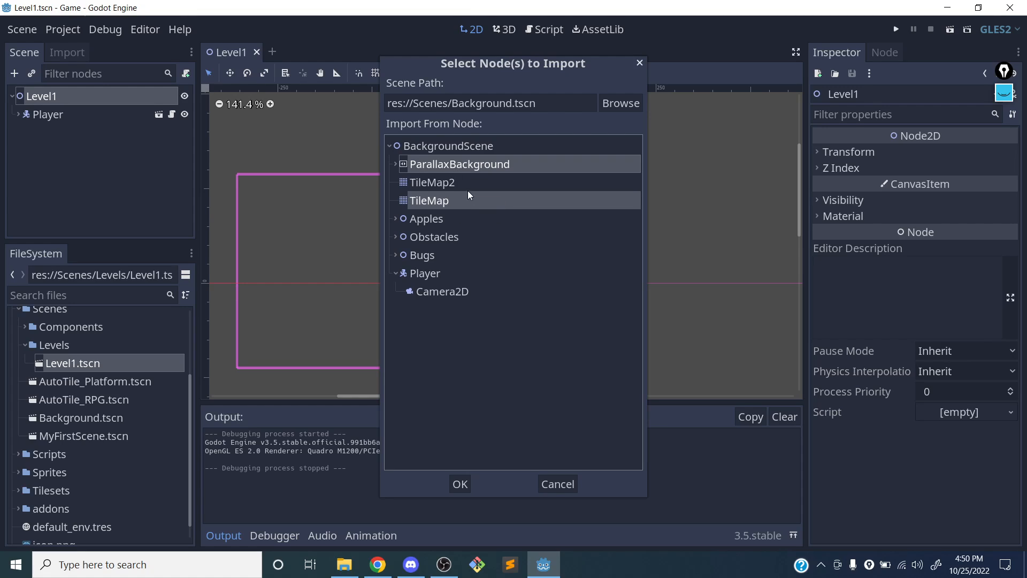
left_click(461, 483)
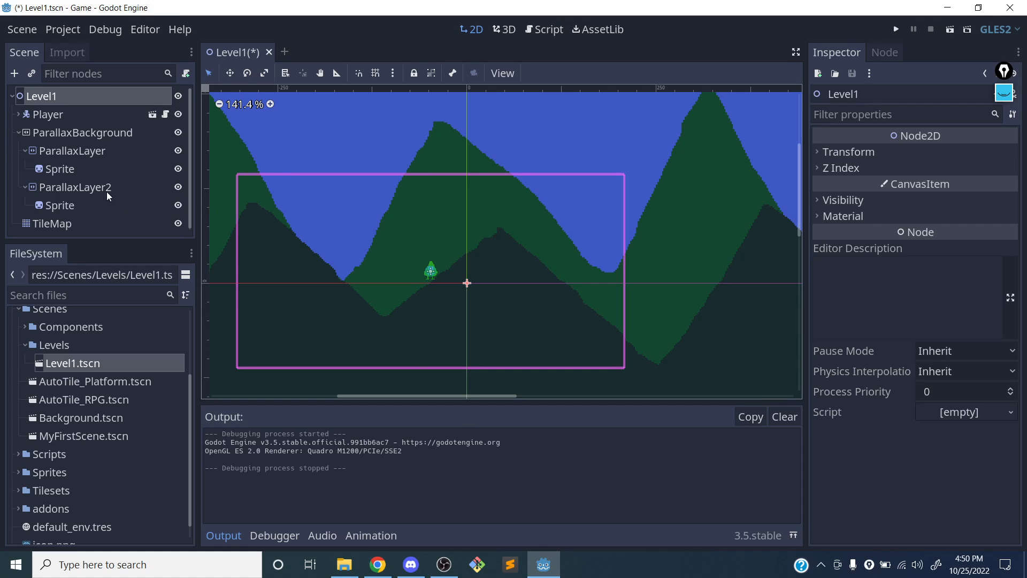
- Collapse ParallaxBackground and reorder Level1's children to ParallaxBackground, TileMap, Player
left_click(83, 222)
left_click(28, 132)
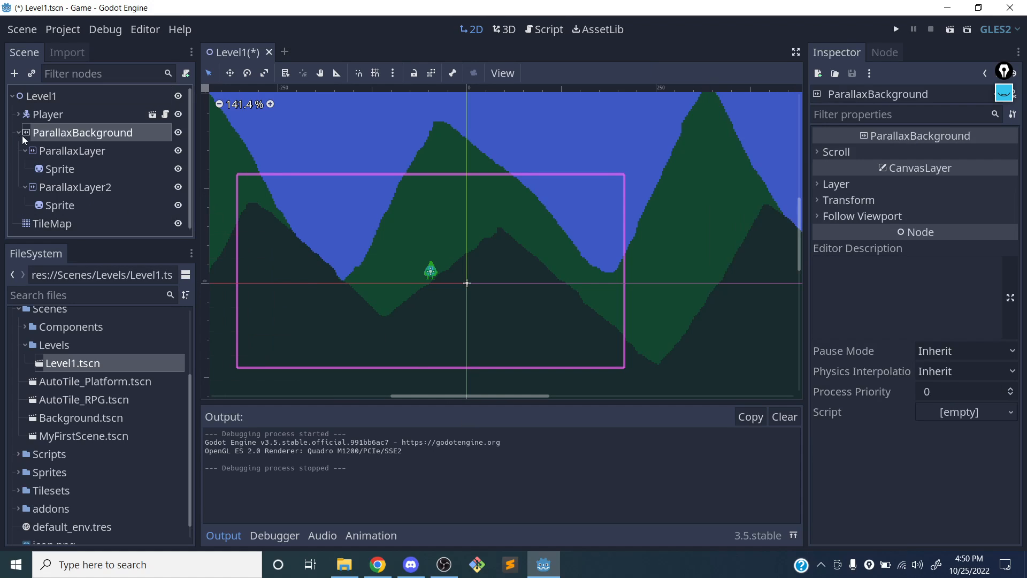
left_click(28, 136)
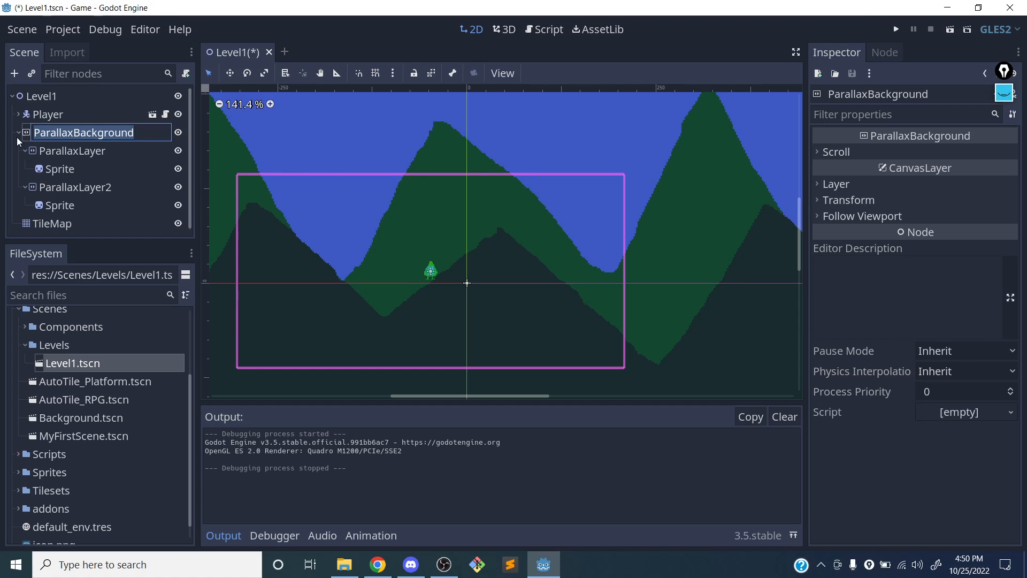
left_click(20, 132)
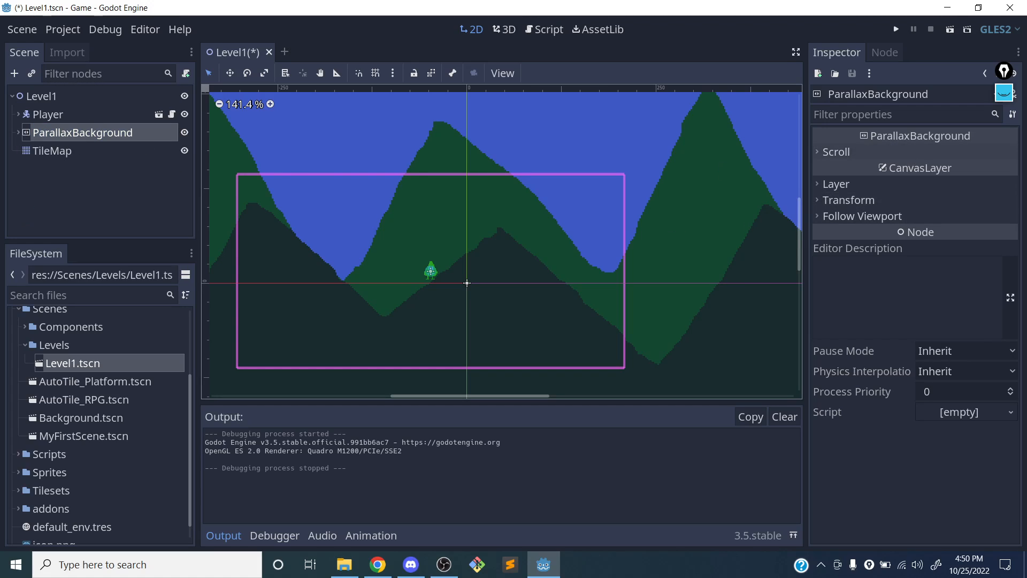
mouse_move(891, 131)
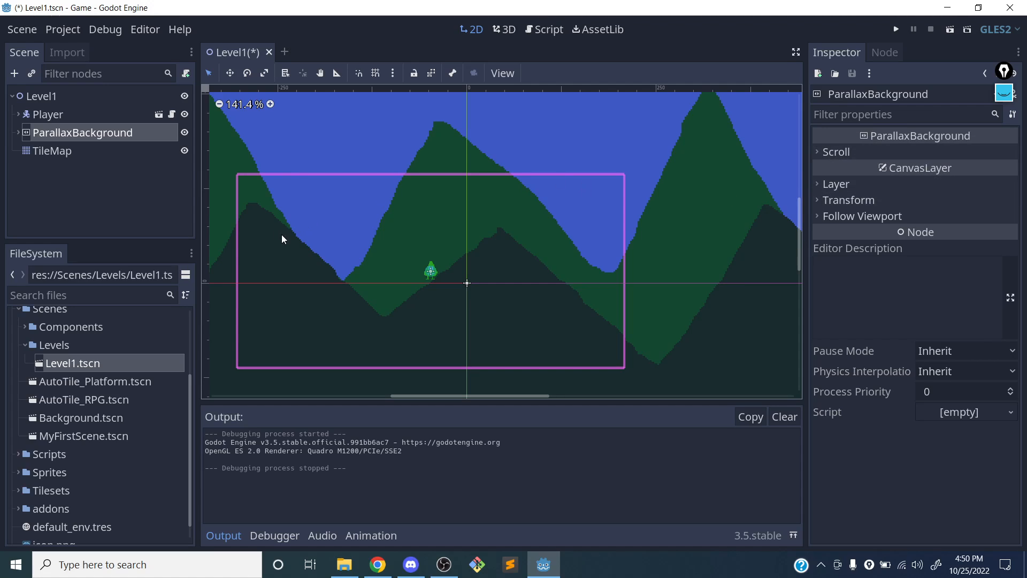
left_click_drag(55, 143, 52, 108)
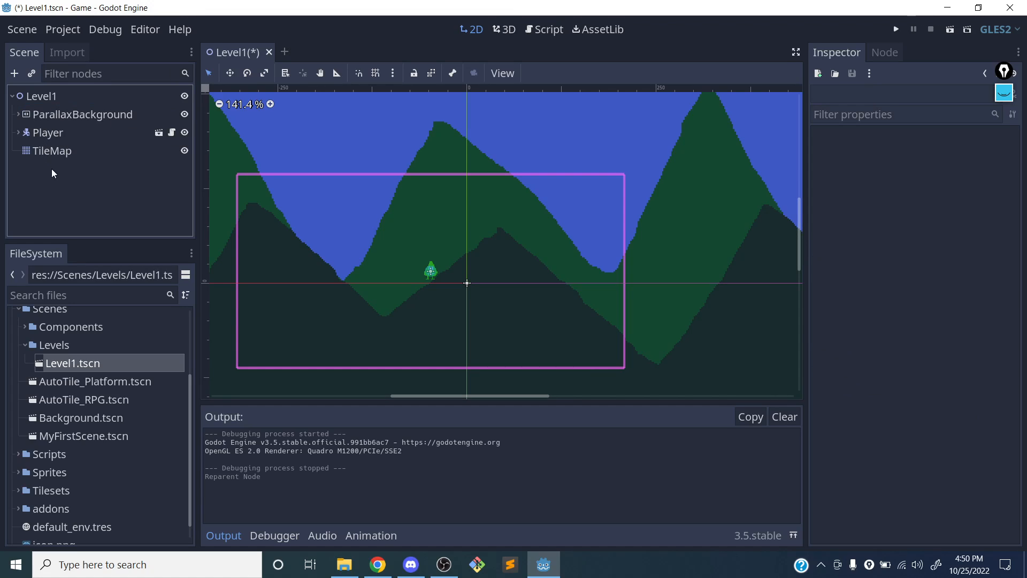
left_click_drag(49, 149, 50, 124)
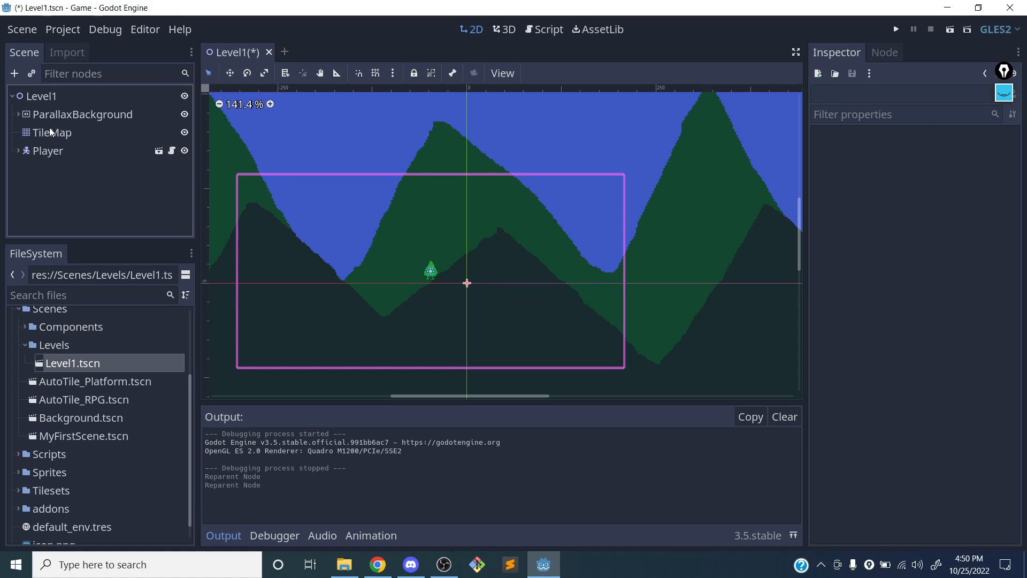
- Delete the TileMap node from the Level1 scene
left_click(53, 133)
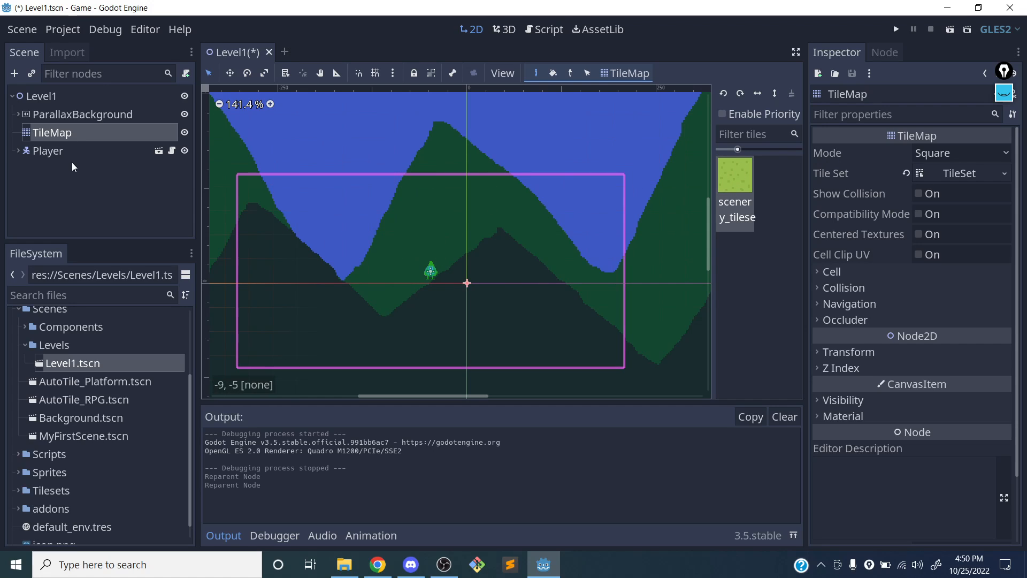
key("Delete")
key("Return")
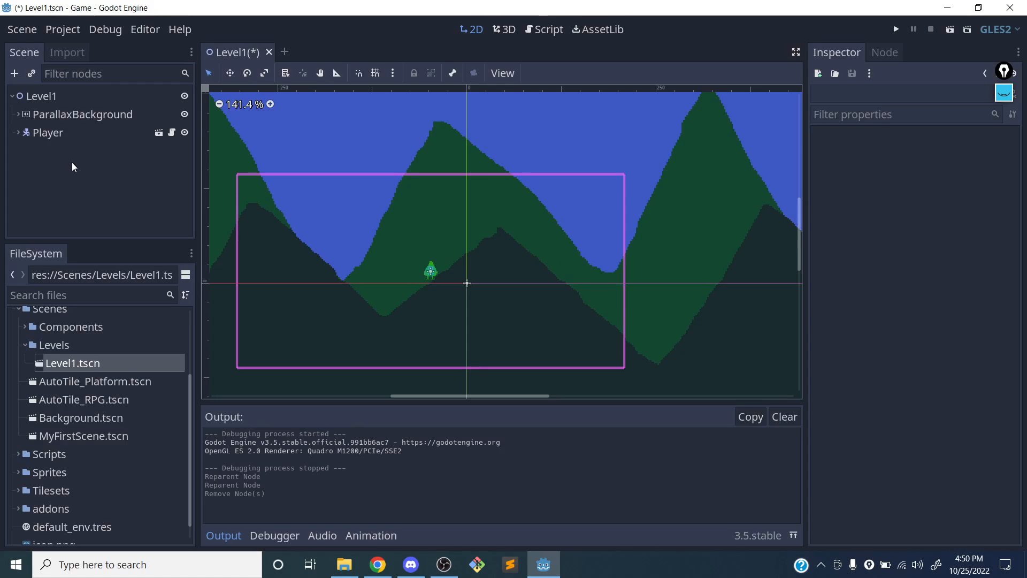
- Merge only the TileMap2 node from Background.tscn into the Level1 scene
left_click(33, 97)
right_click(38, 100)
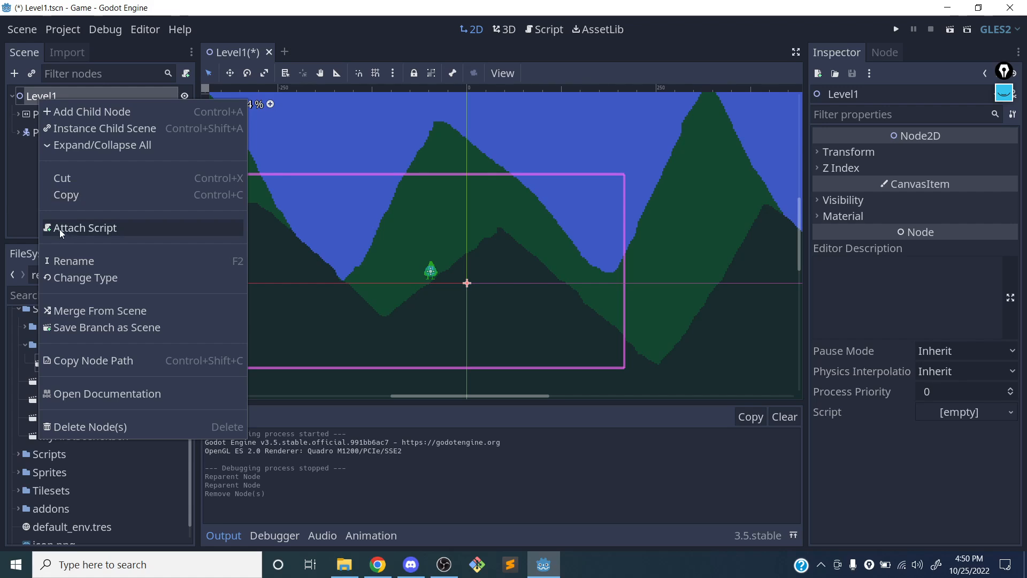
left_click(90, 309)
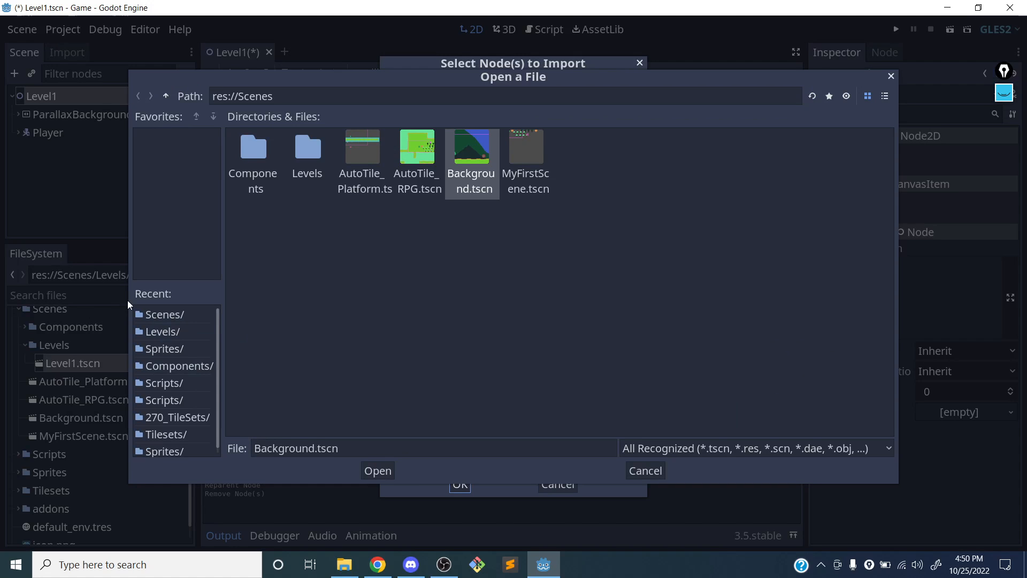
double_click(467, 155)
left_click(397, 164)
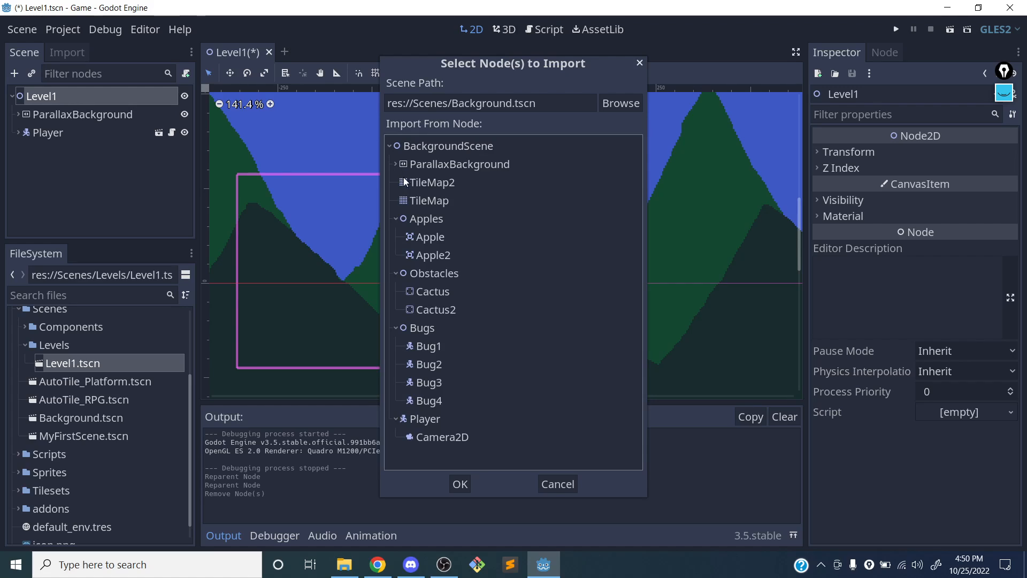
left_click(398, 218)
left_click(435, 183)
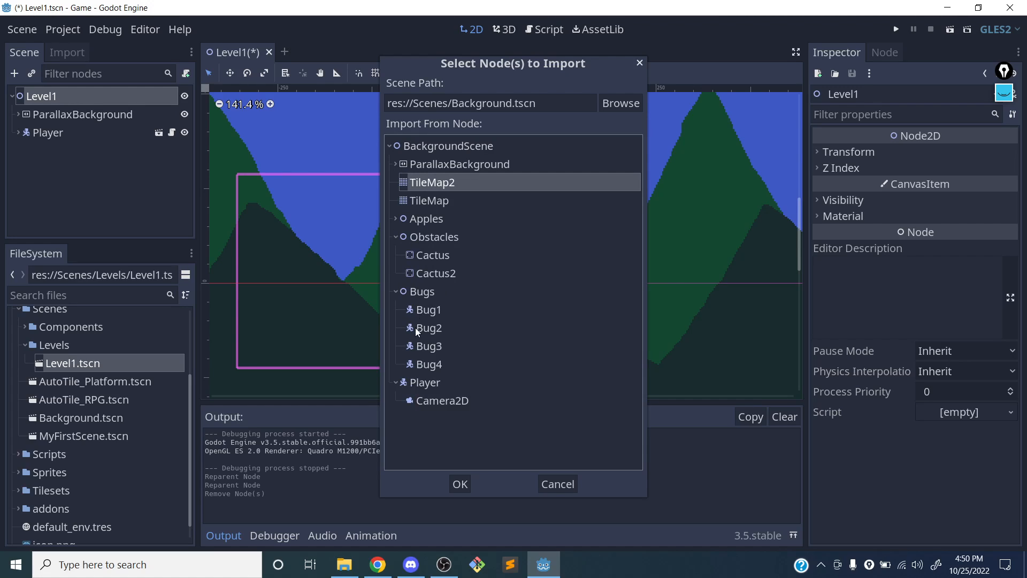
left_click(460, 484)
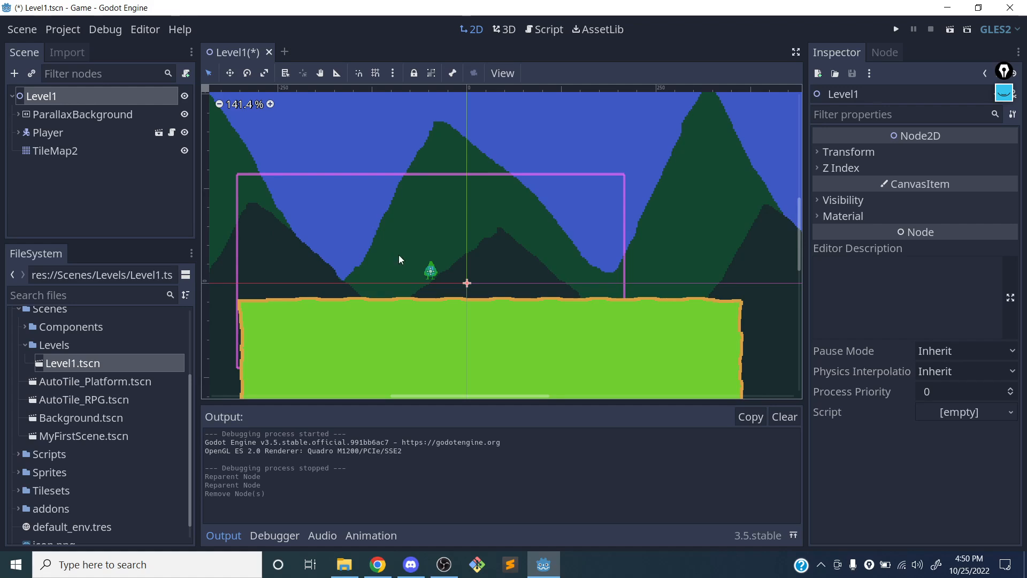
- Reorder Level1's children so TileMap2 sits between ParallaxBackground and Player
scroll(416, 236, "down", 9)
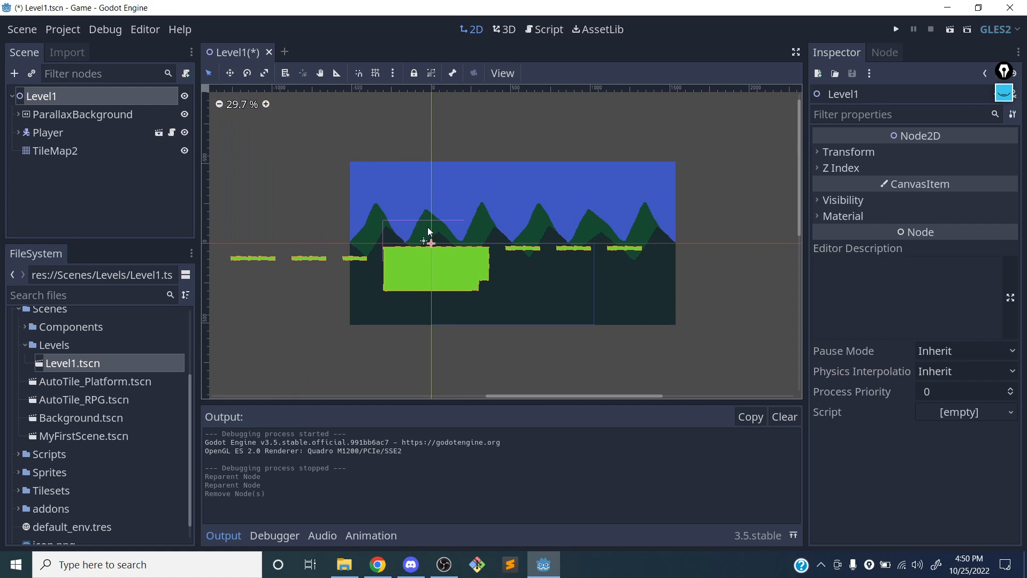
scroll(428, 227, "up", 2)
left_click_drag(69, 155, 71, 127)
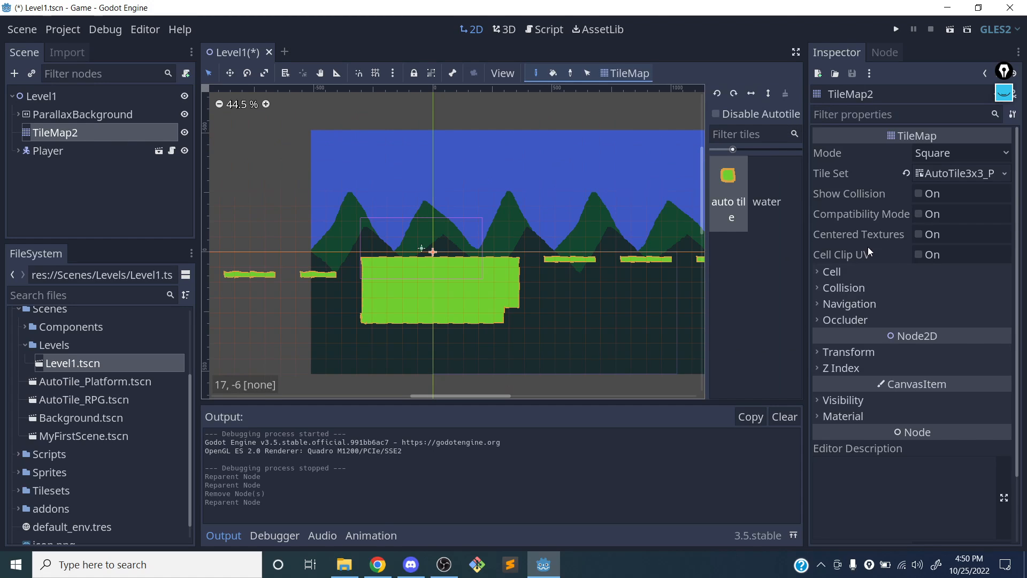
scroll(521, 267, "down", 5)
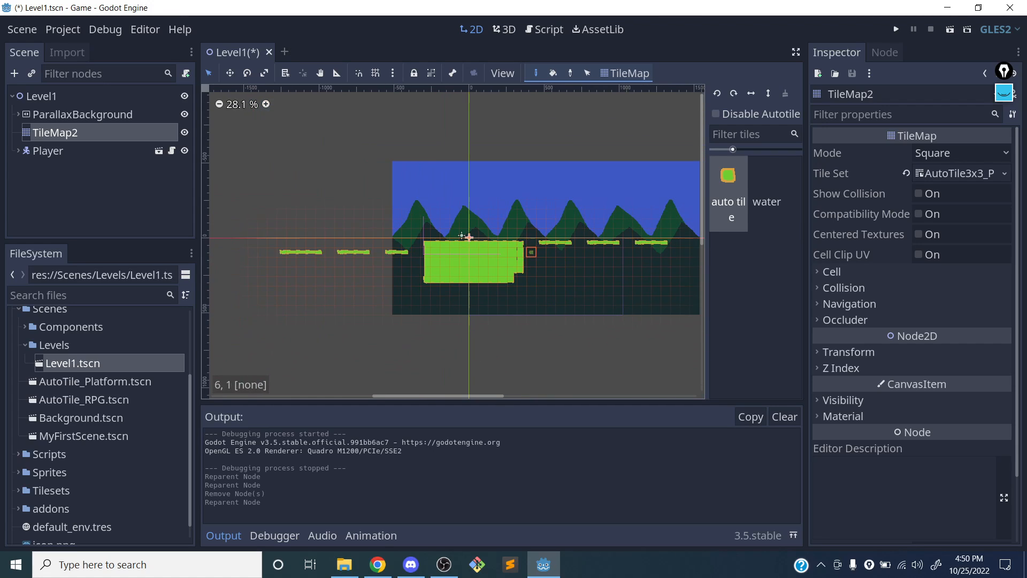
scroll(632, 203, "up", 1)
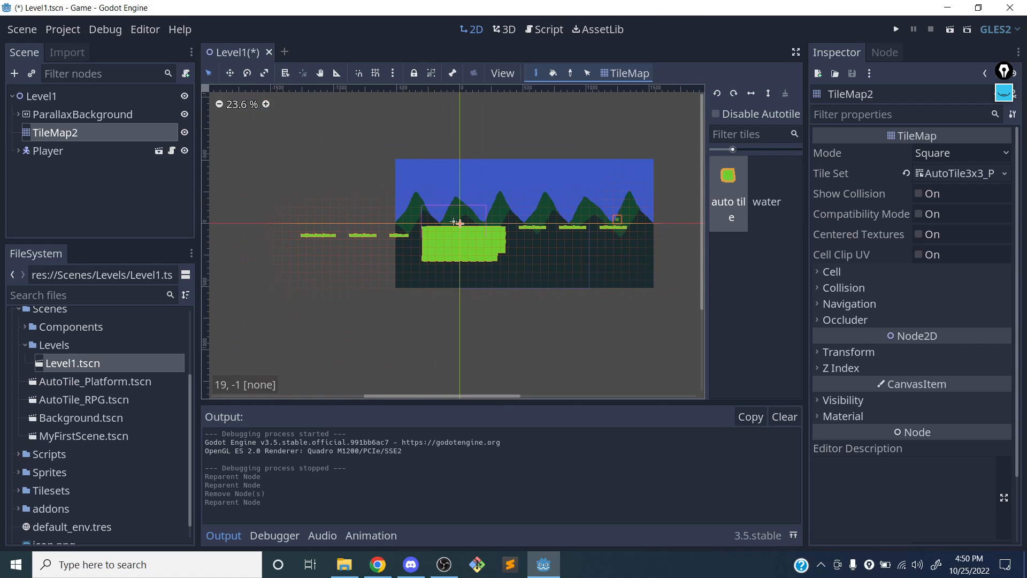
mouse_move(649, 179)
left_mouse_down("ctrl+shift")
mouse_move(507, 264)
mouse_move(308, 301)
left_mouse_up("ctrl+shift")
right_click(380, 290, "ctrl+shift")
right_click(308, 301, "ctrl+shift")
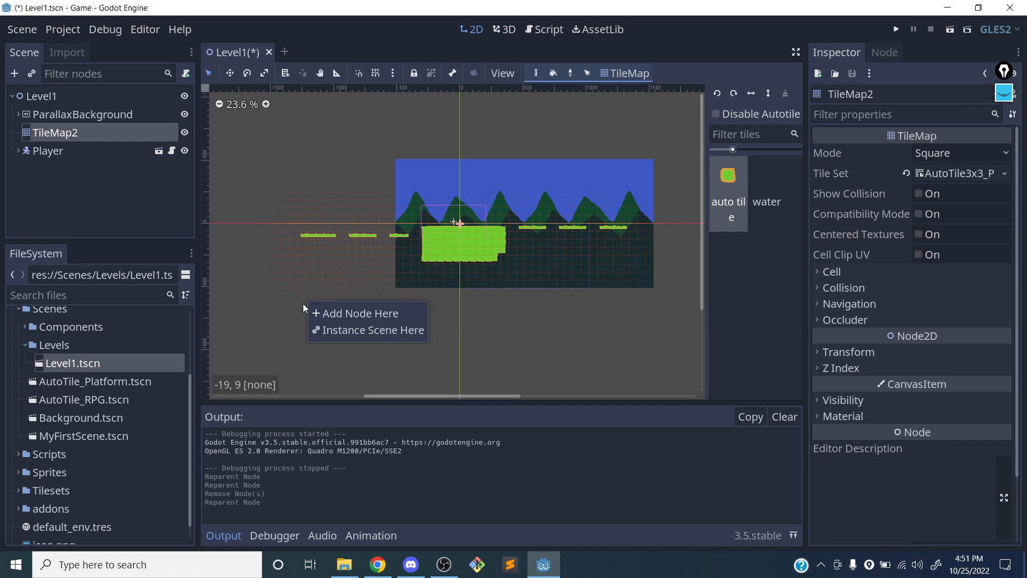
right_click(291, 307, "ctrl+shift")
left_click(578, 186)
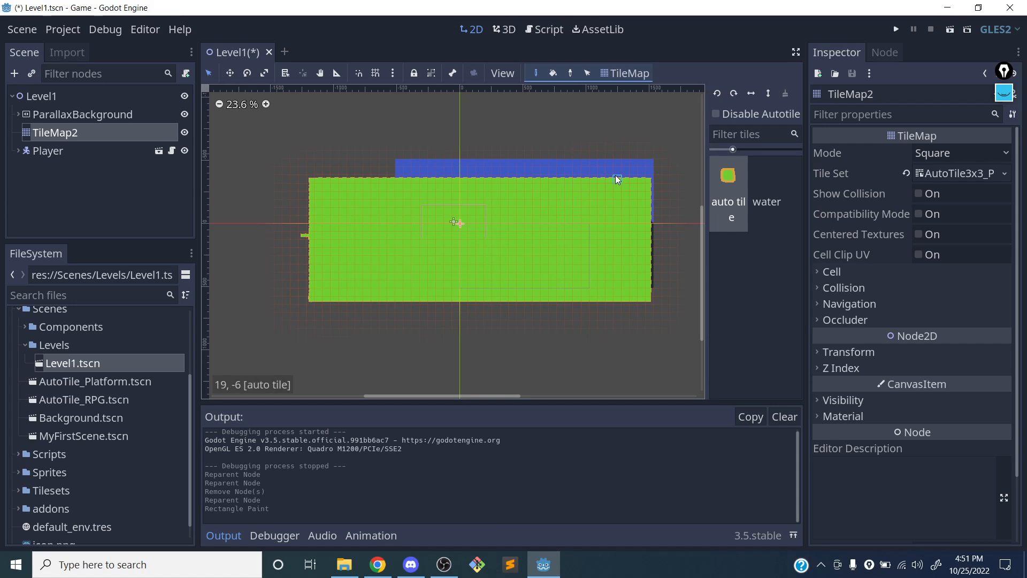
key("ctrl+z")
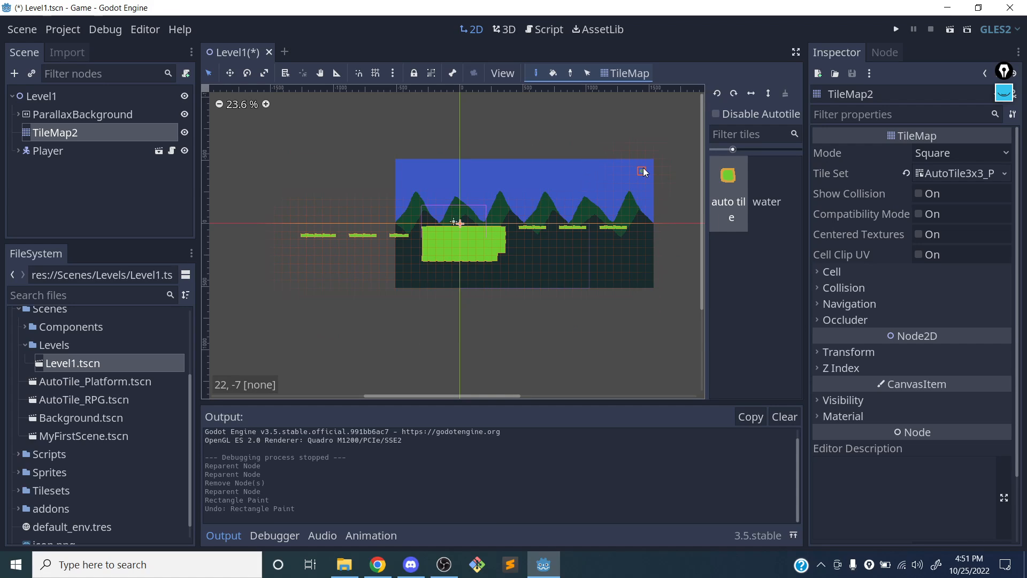
- Erase all existing tiles from TileMap2 and paint a row of three auto tiles just below the player
mouse_move(640, 170)
right_mouse_down("ctrl+shift")
mouse_move(492, 251)
mouse_move(345, 291)
mouse_move(299, 281)
right_mouse_up("ctrl+shift")
scroll(478, 233, "up", 3)
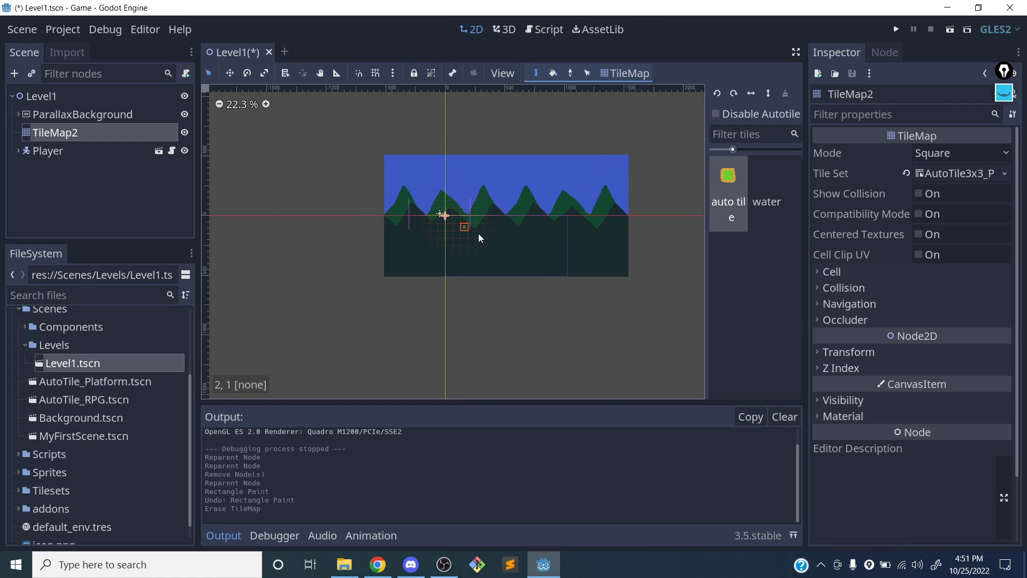
scroll(445, 242, "up", 11)
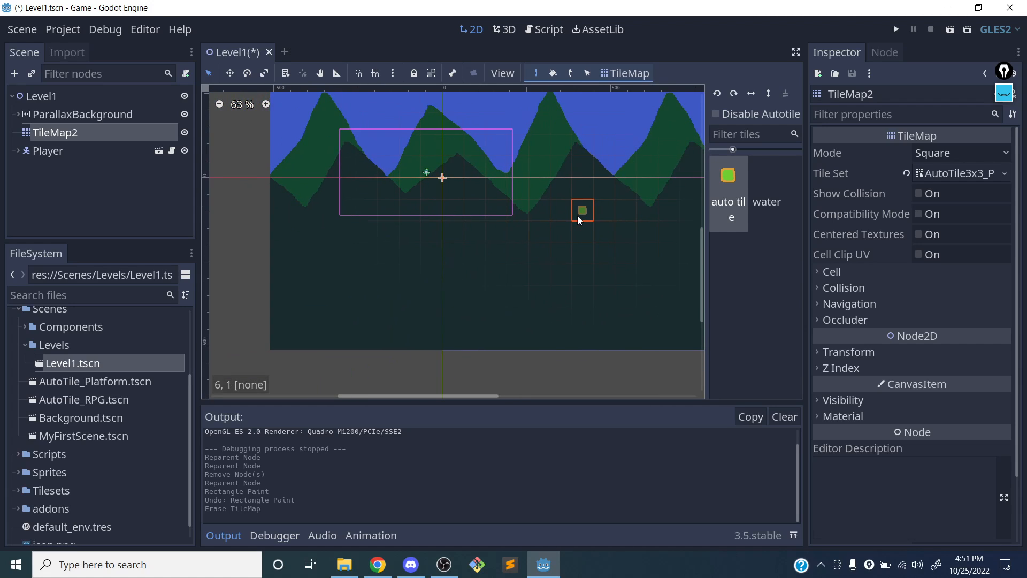
scroll(473, 231, "up", 5)
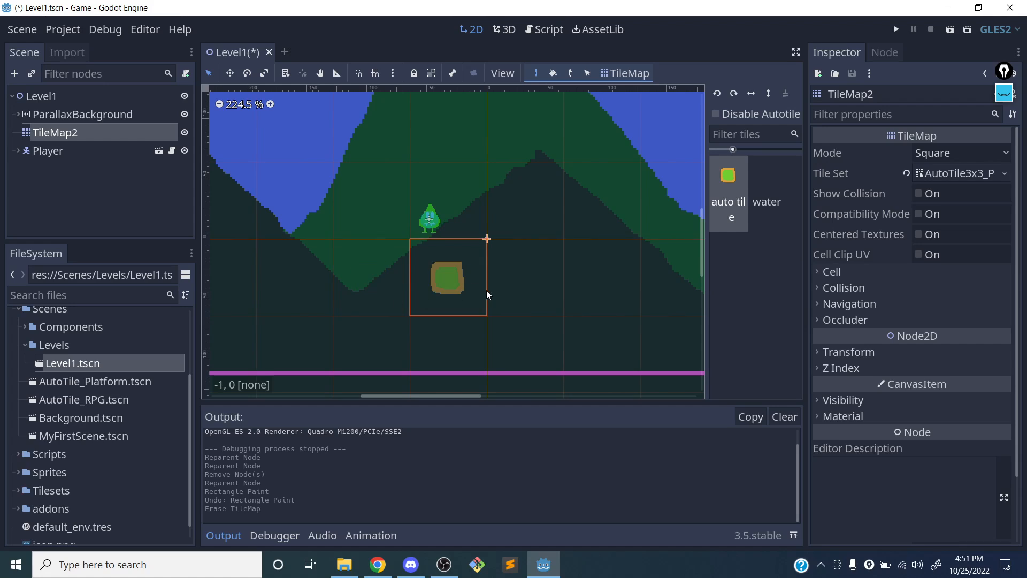
scroll(463, 275, "down", 1)
scroll(463, 275, "down", 2)
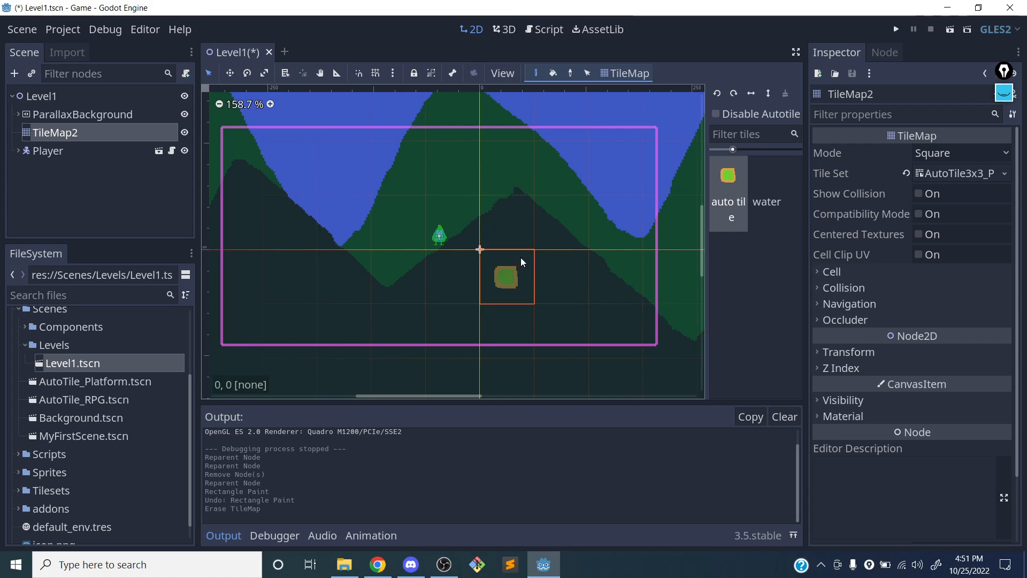
left_click(850, 271)
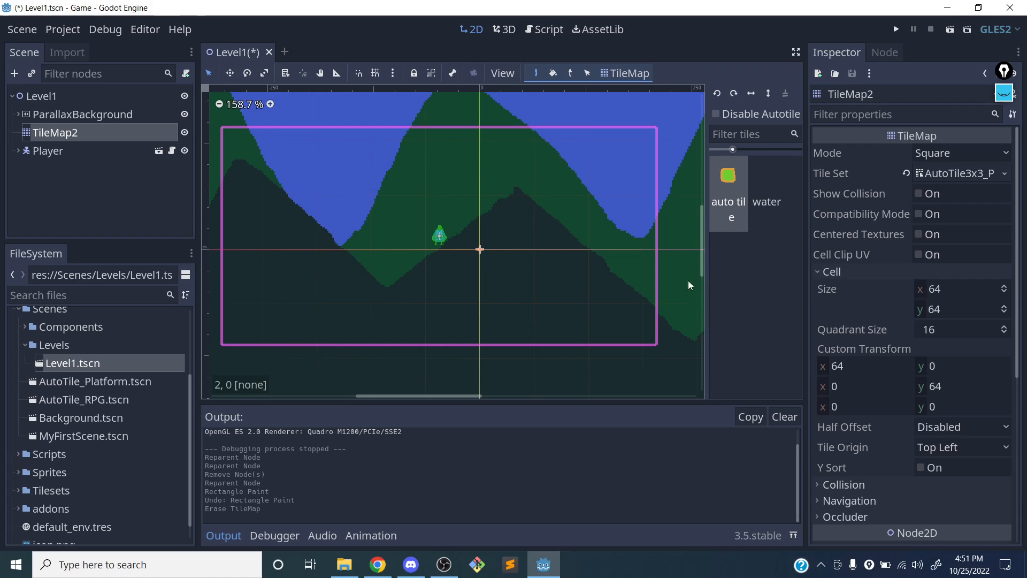
left_click_drag(422, 279, 527, 278)
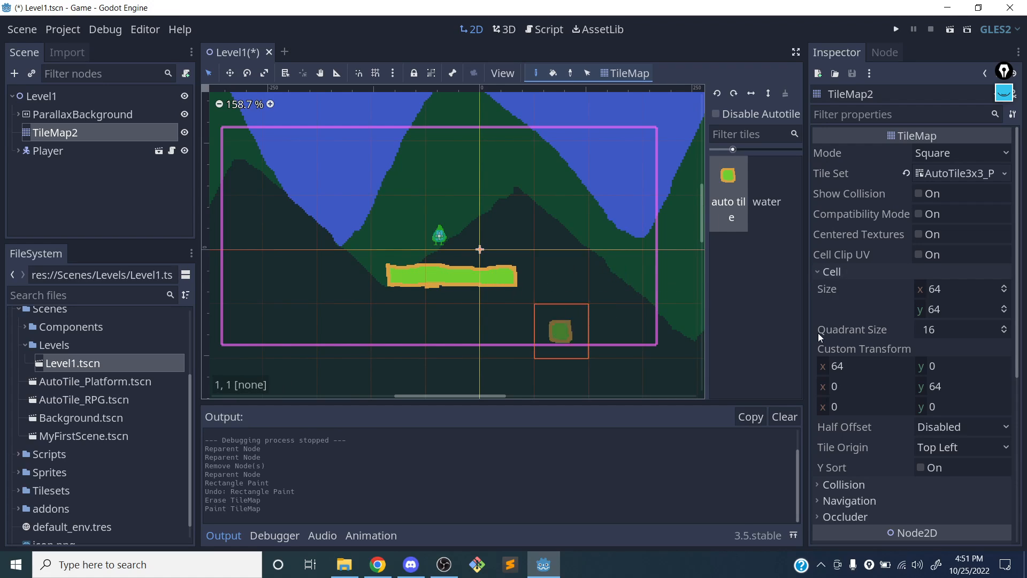
left_click(894, 270)
- Check the grid offset and grid step values in the snap configuration
left_click(394, 74)
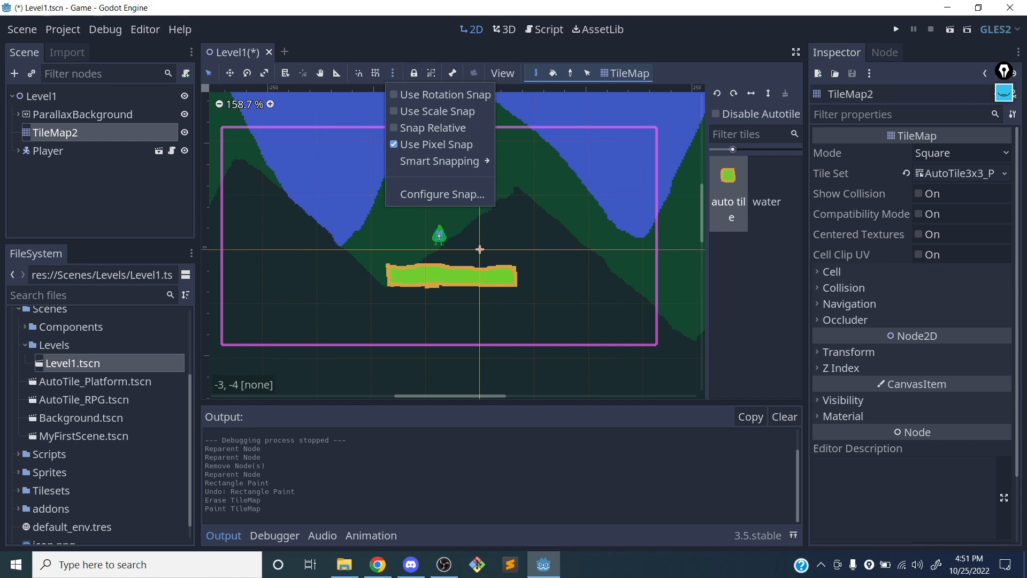
mouse_move(434, 163)
left_click(426, 195)
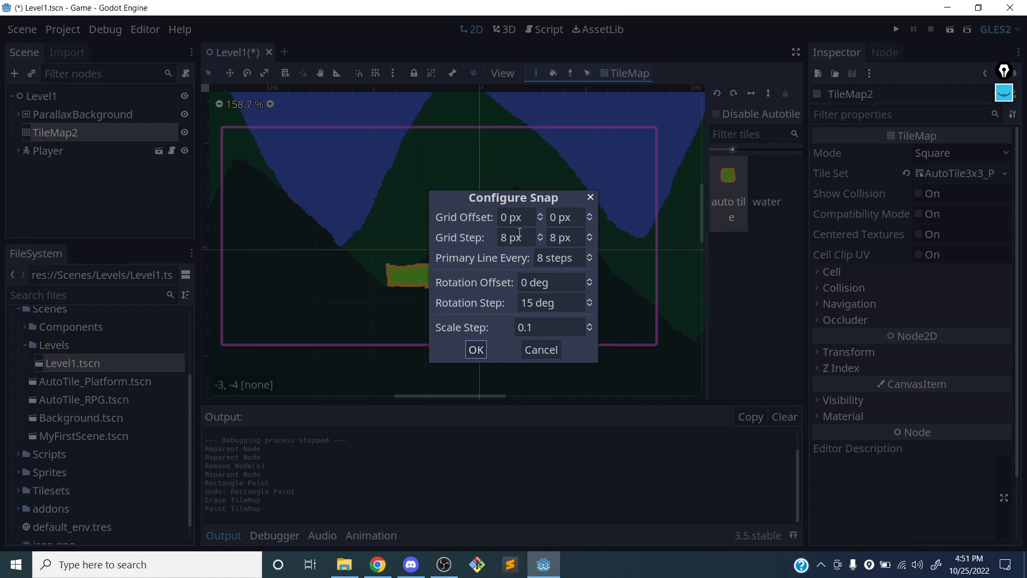
left_click(476, 350)
- Extend the painted platform by one auto tile at each end
left_click(368, 286)
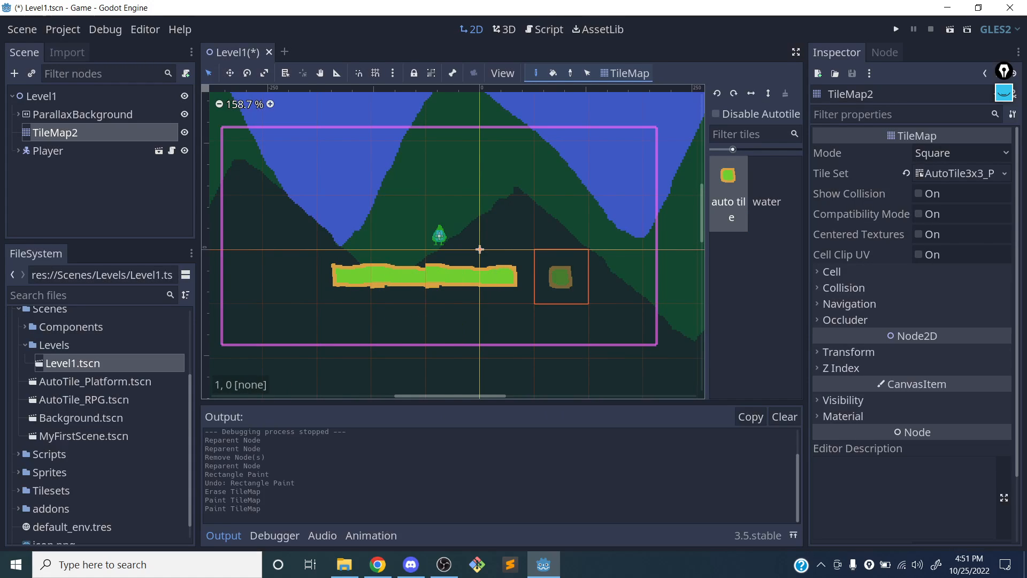
left_click(561, 277)
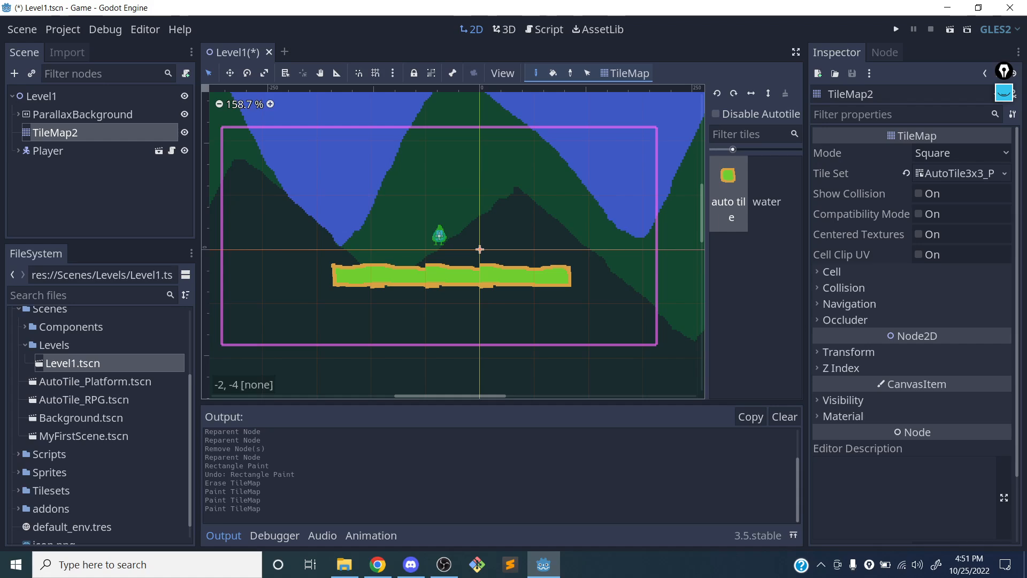
- Turn on grid snapping and set the grid step to 16 px horizontally and vertically
left_click(376, 73)
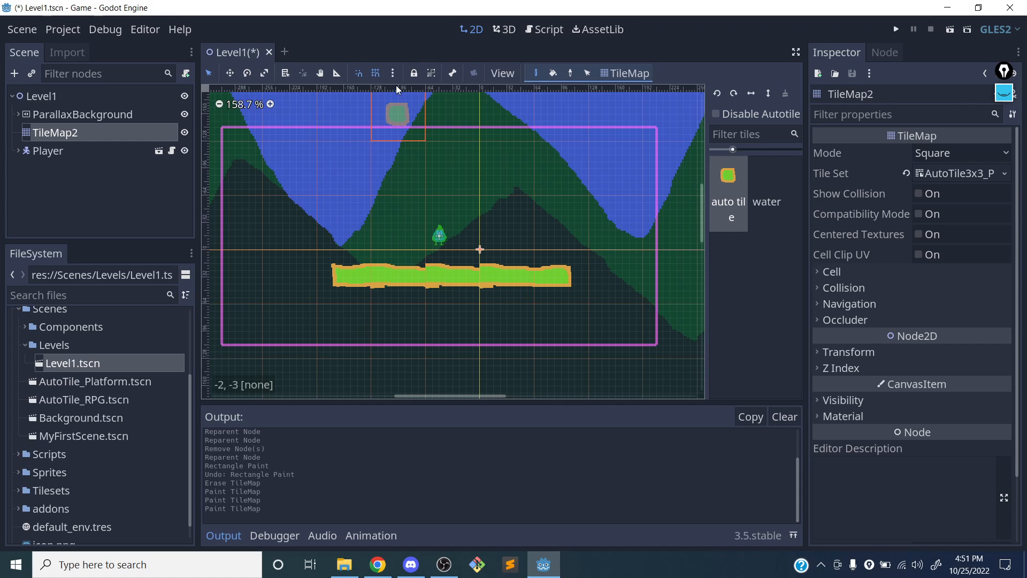
left_click(376, 74)
left_click(376, 74)
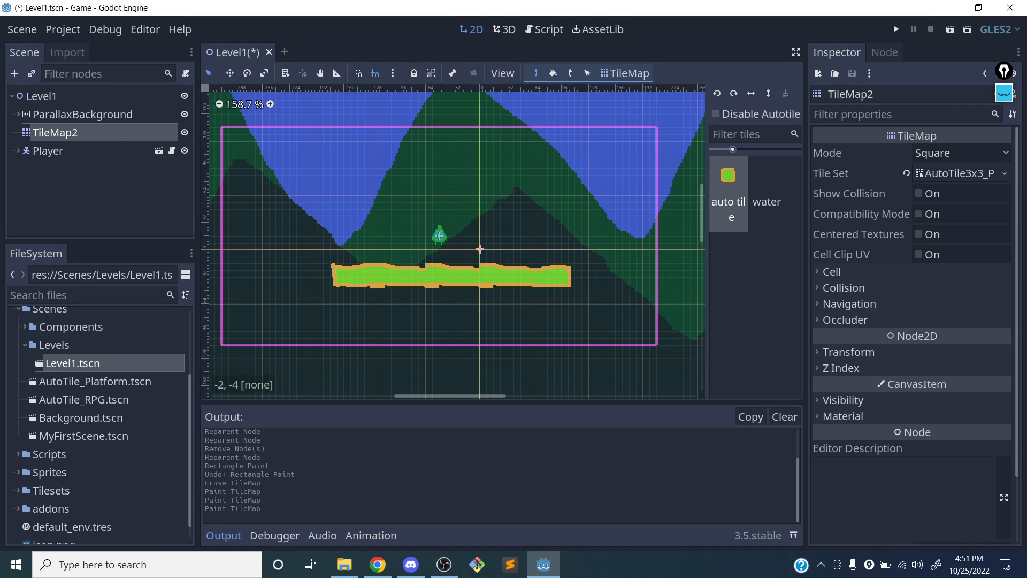
left_click(393, 73)
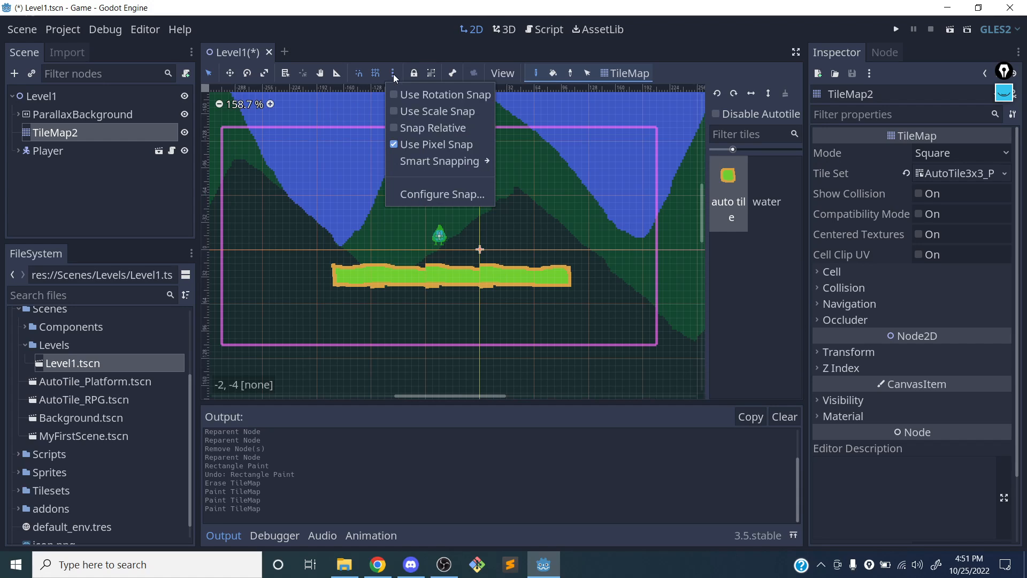
left_click(424, 193)
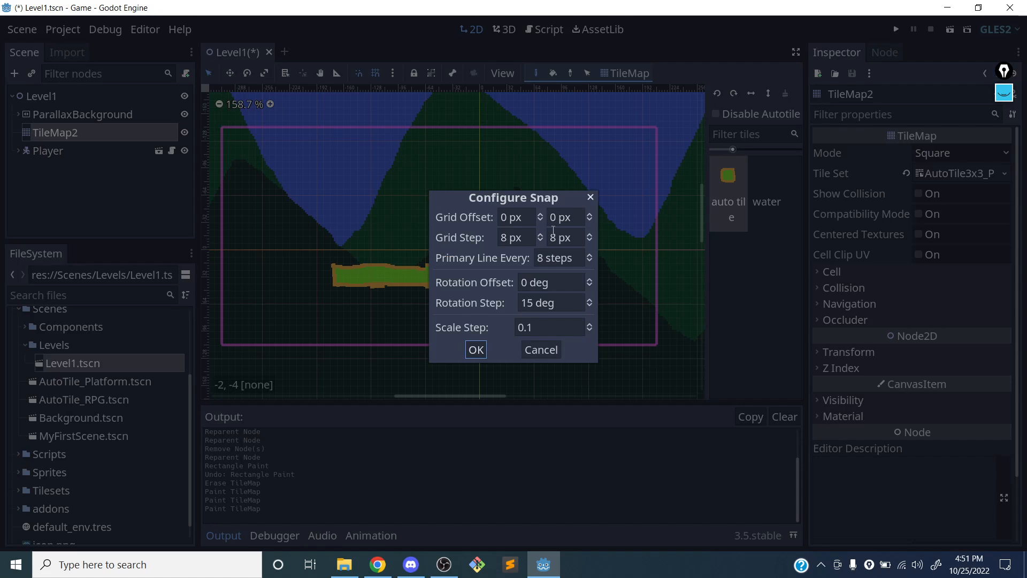
double_click(531, 237)
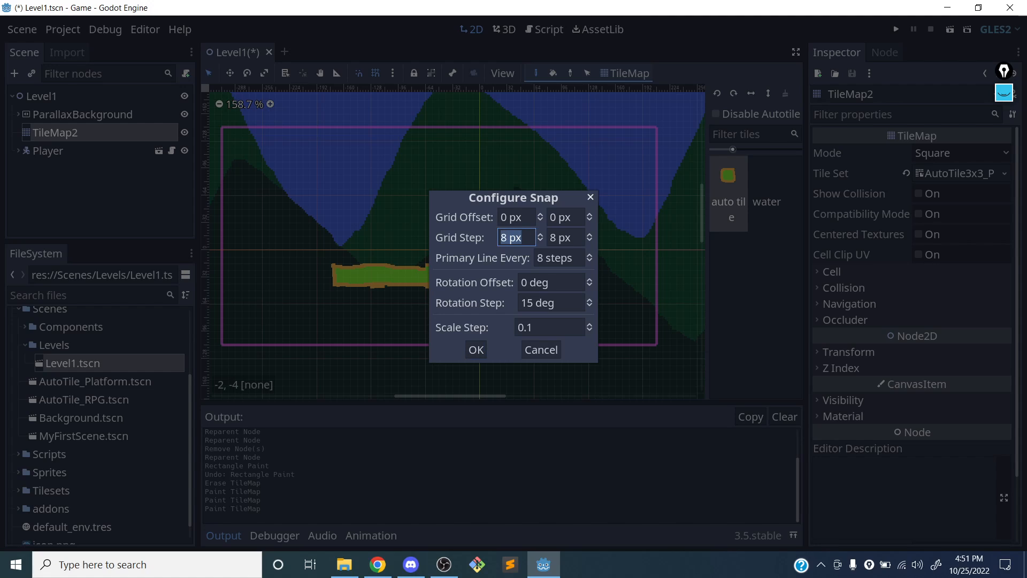
type("16")
key("Tab")
type("16")
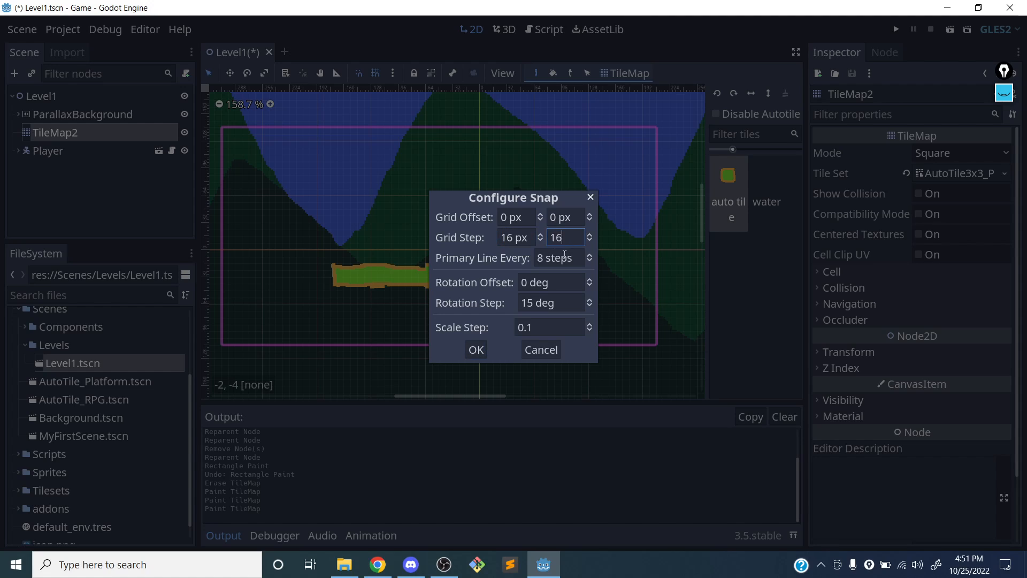
left_click(476, 350)
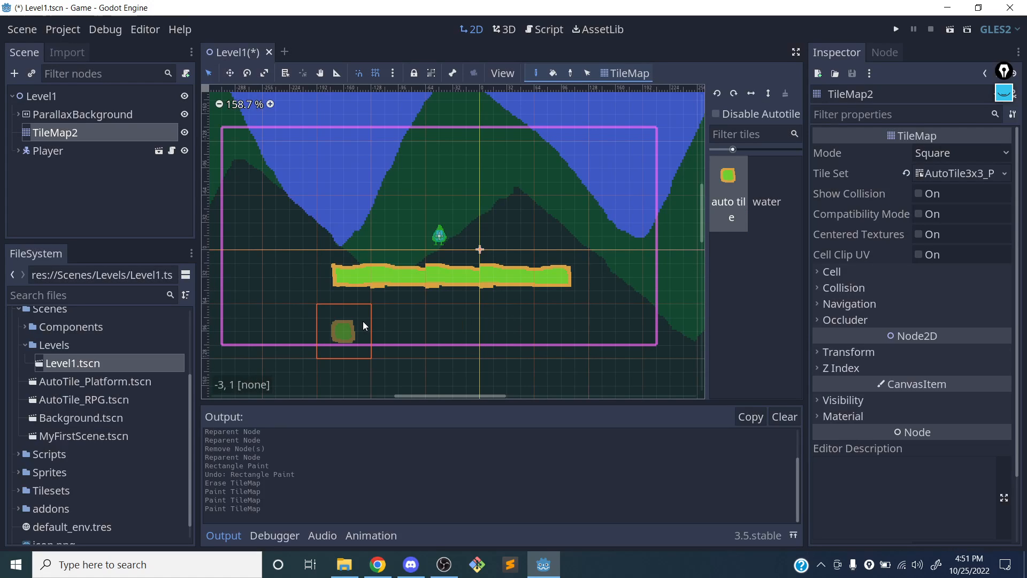
- Paint more auto tile rows directly beneath the platform at the same width to form a thick block of ground
left_click_drag(353, 328, 481, 306)
left_click(547, 323)
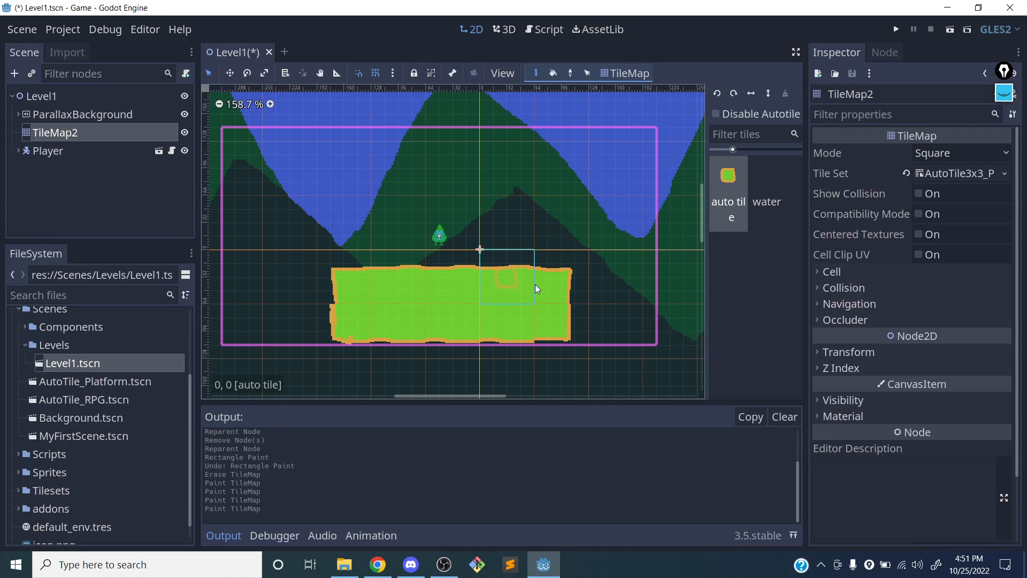
scroll(538, 300, "down", 1)
scroll(539, 299, "down", 2)
scroll(431, 315, "up", 4)
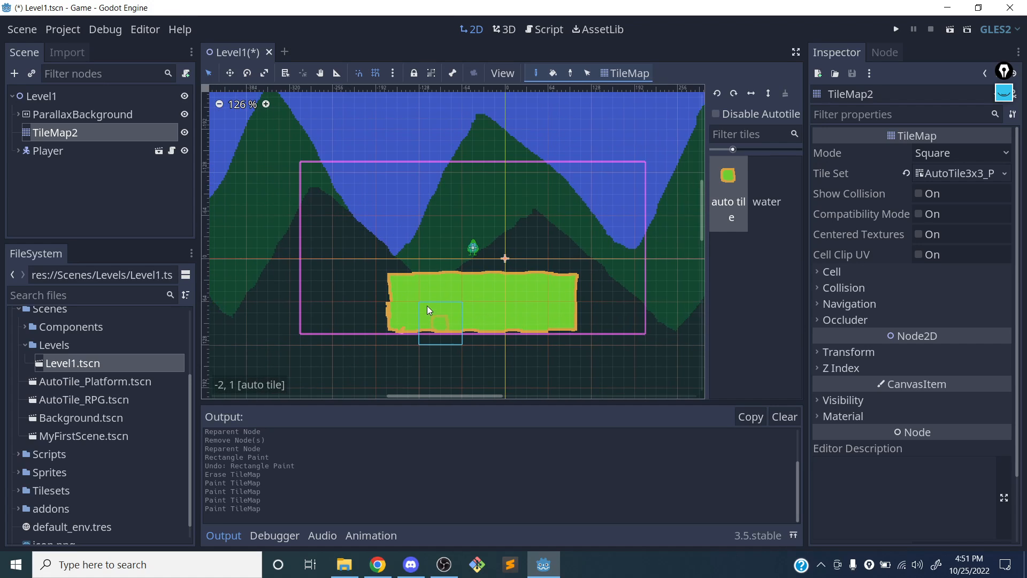
scroll(589, 312, "up", 1)
middle_click_drag(581, 301, 548, 216)
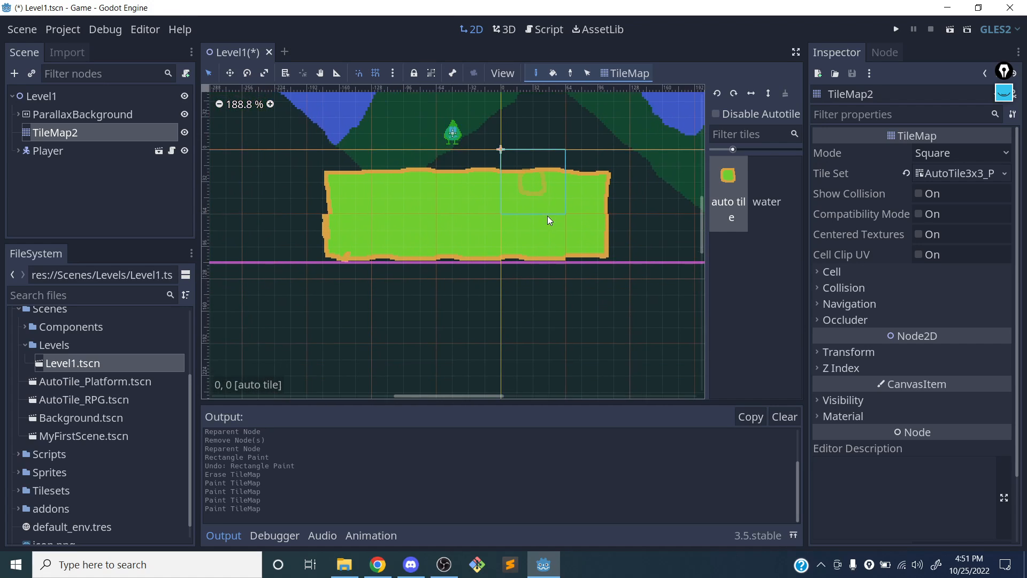
scroll(553, 228, "down", 5)
left_click_drag(409, 281, 581, 287)
mouse_move(583, 332)
left_mouse_down()
mouse_move(413, 313)
mouse_move(428, 305)
left_mouse_up()
mouse_move(486, 293)
left_mouse_down()
mouse_move(419, 326)
mouse_move(480, 310)
left_mouse_up()
middle_click_drag(480, 310, 422, 336)
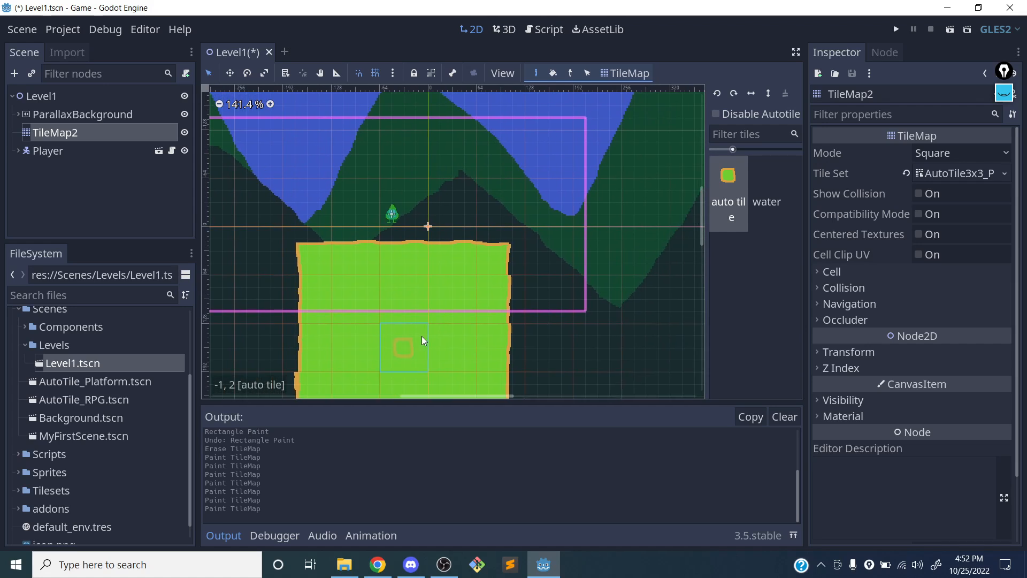
- Run the Level1 scene and test the player walking both ways and jumping on the ground block
left_click(950, 30)
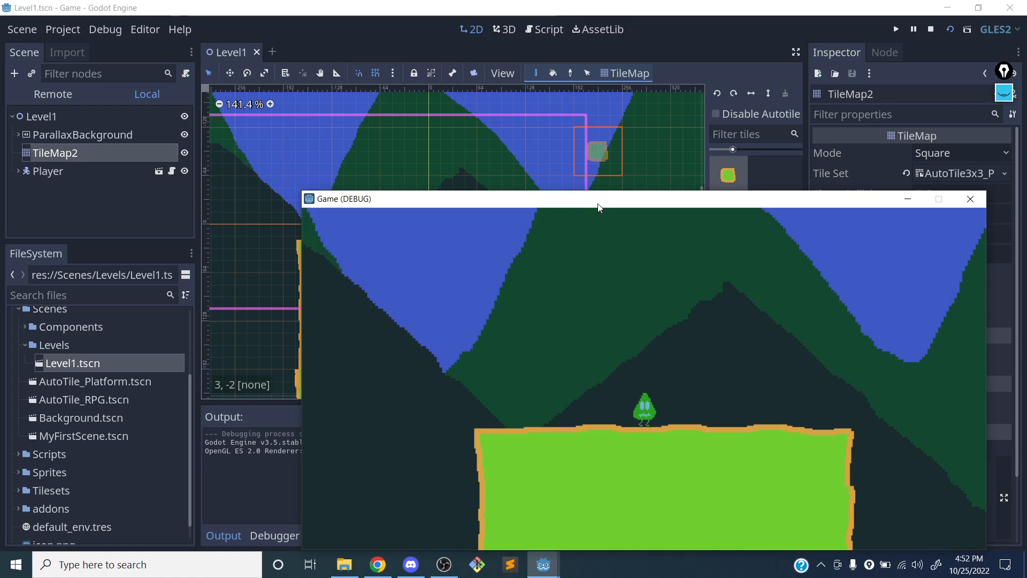
left_click_drag(598, 206, 522, 147)
key("Right")
key("Left")
key("space")
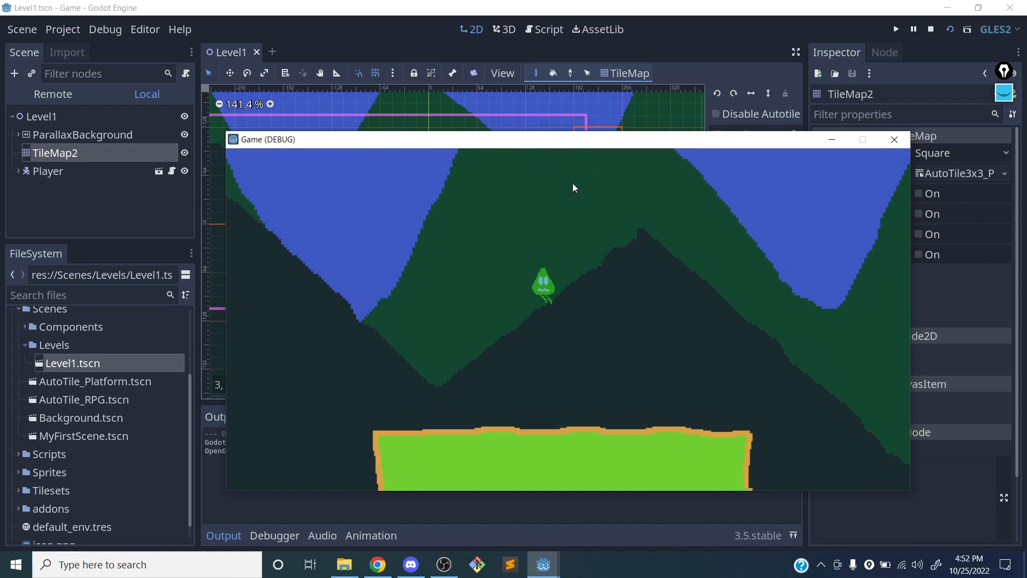
- Keep testing the player's walking and jumping on the ground block in both directions, and close the running game
key("Right")
key("Left")
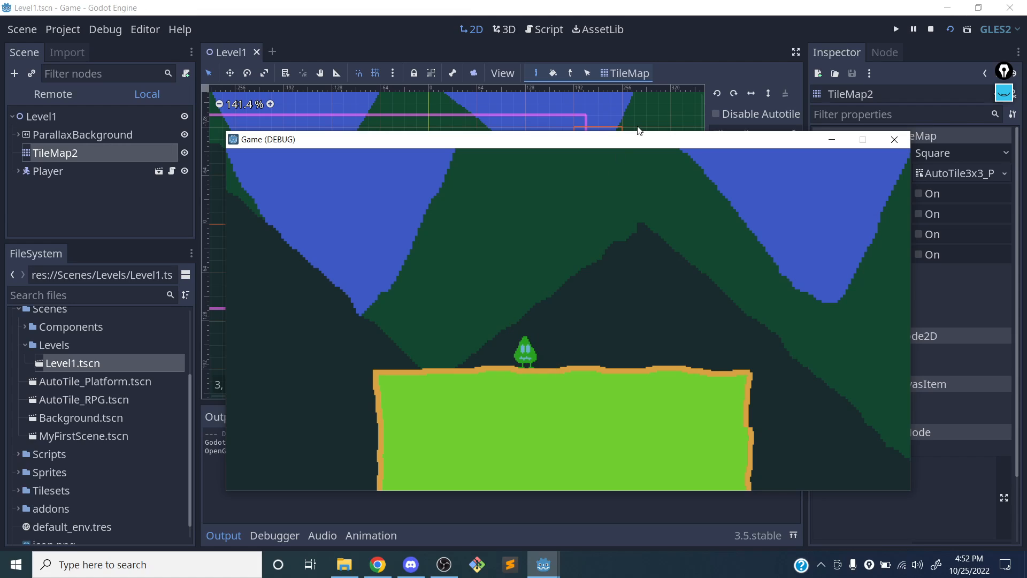
key("Right")
key("space")
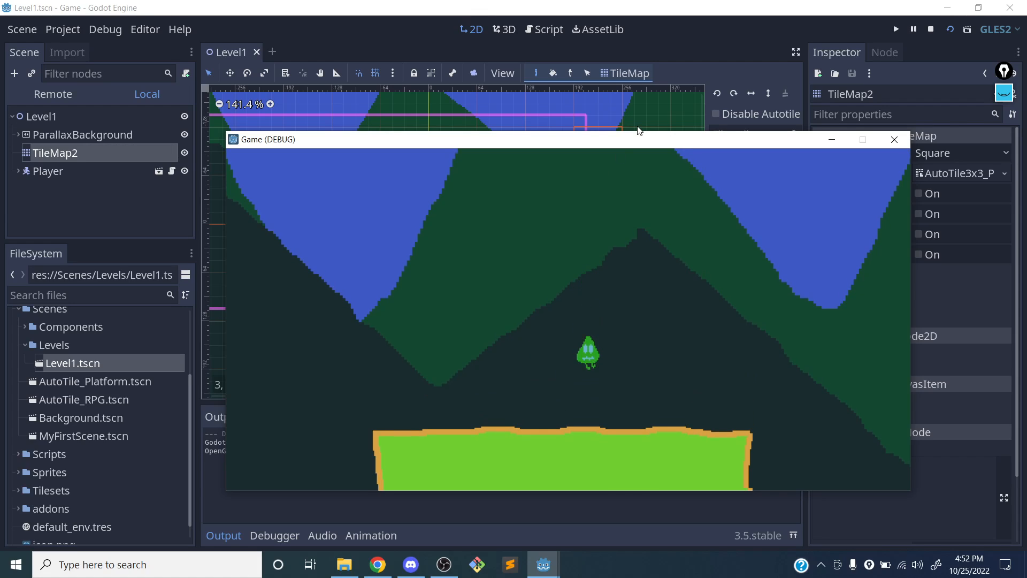
key("Left")
key("Left")
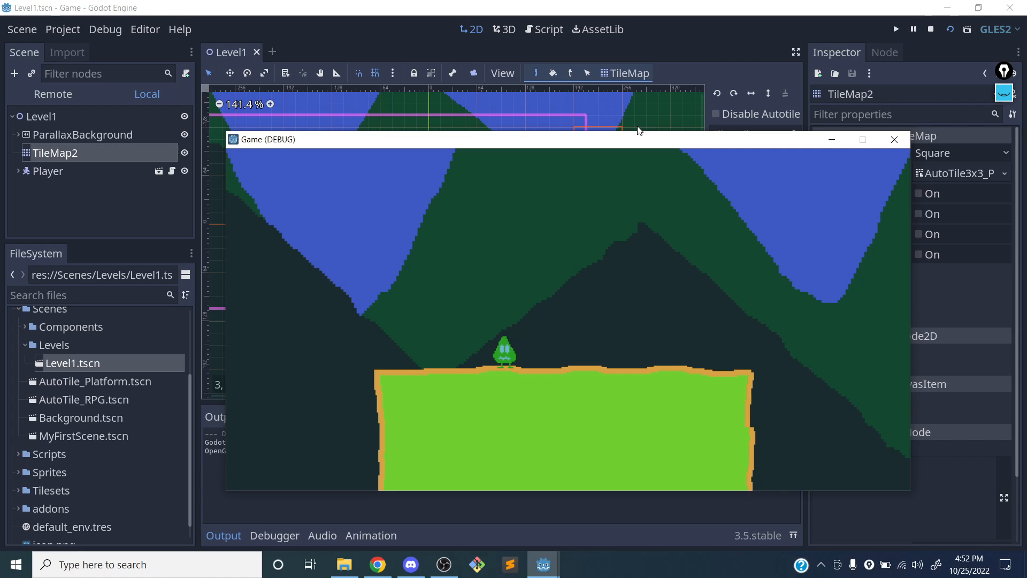
key("space")
key("Right")
key("Left")
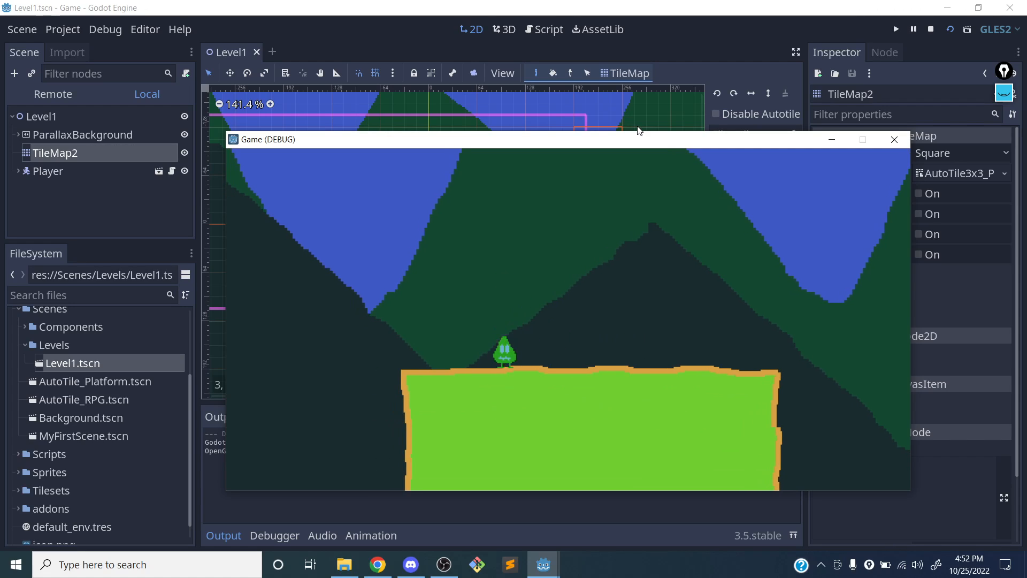
key("Right")
key("Left")
key("Right")
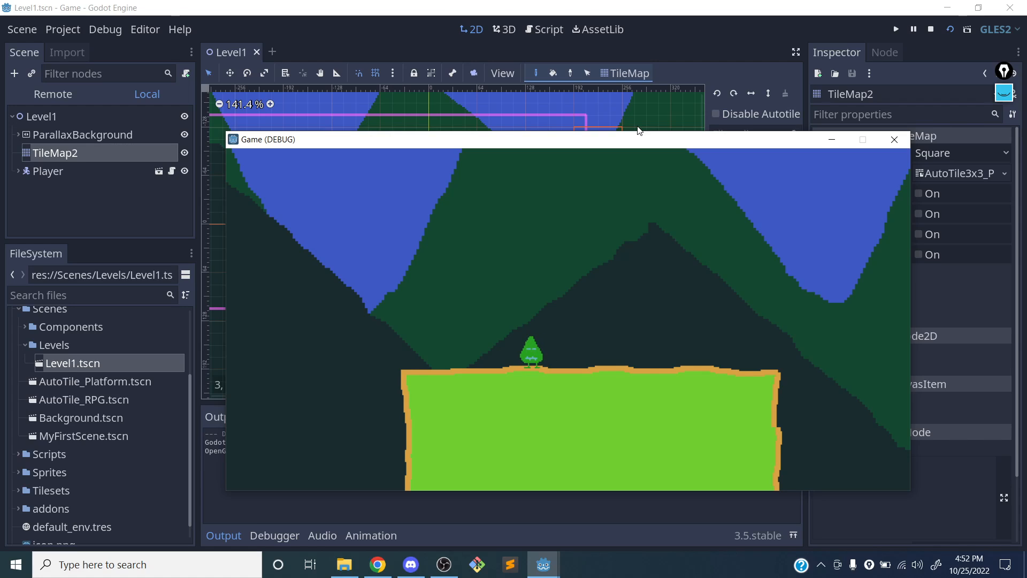
left_click(896, 140)
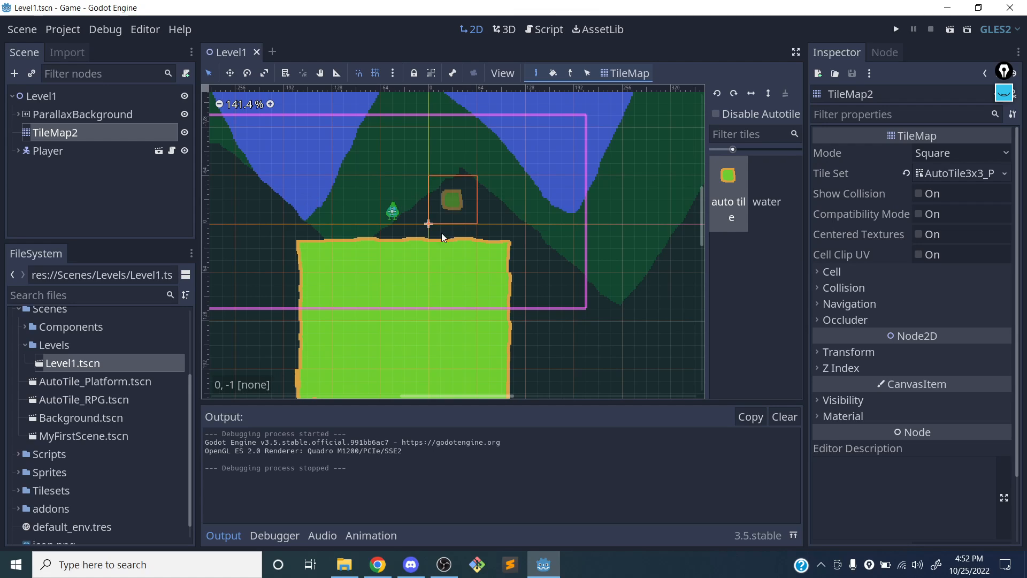
- Try out three thin floating auto tile platforms above and beside the ground block, and undo the painting
scroll(575, 255, "down", 3)
scroll(575, 255, "down", 4)
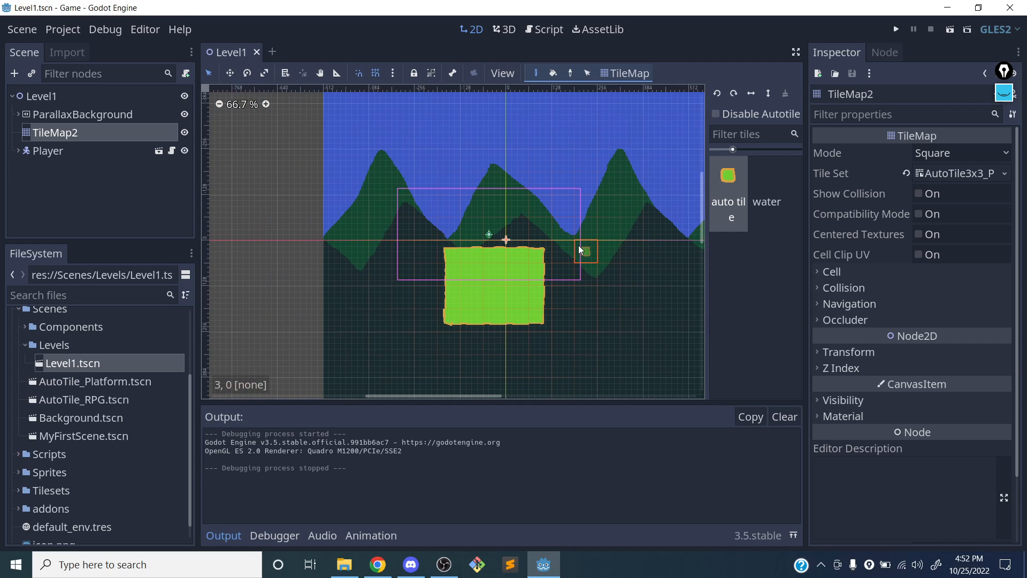
middle_click_drag(604, 249, 515, 255)
mouse_move(434, 221)
left_mouse_down()
mouse_move(488, 219)
mouse_move(548, 245)
mouse_move(606, 236)
left_mouse_up()
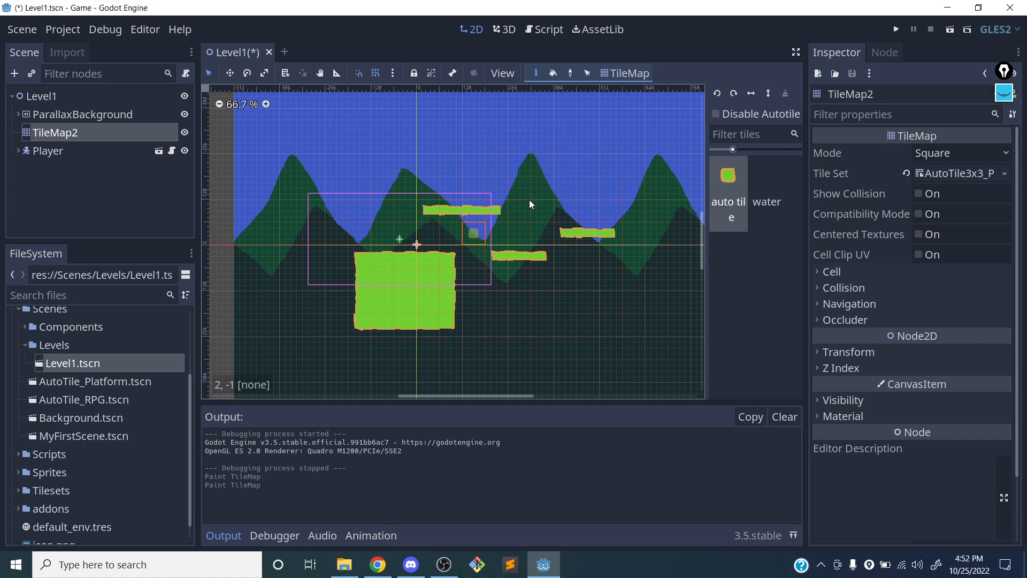
scroll(496, 227, "up", 2)
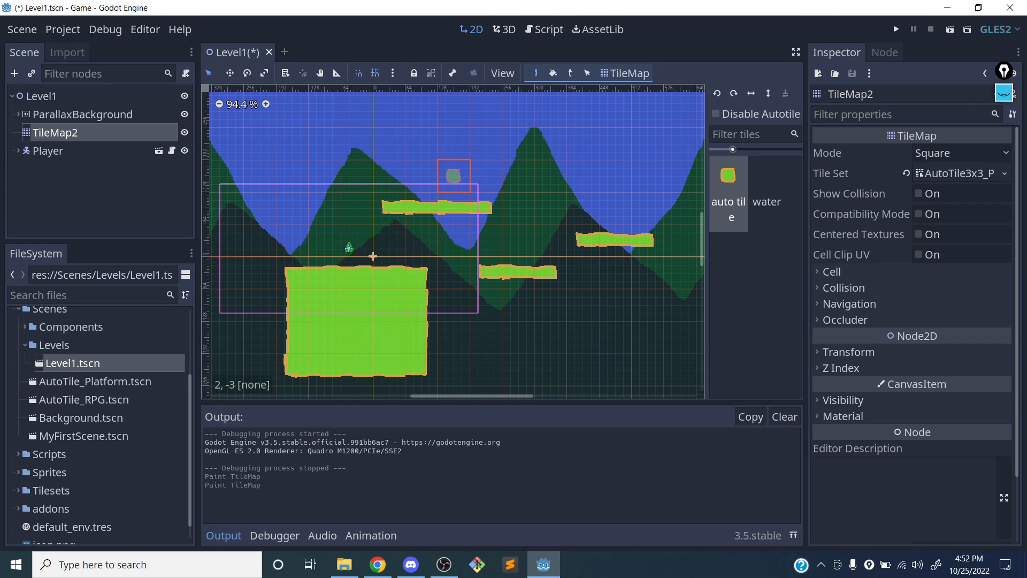
key("ctrl+z")
key("ctrl+z")
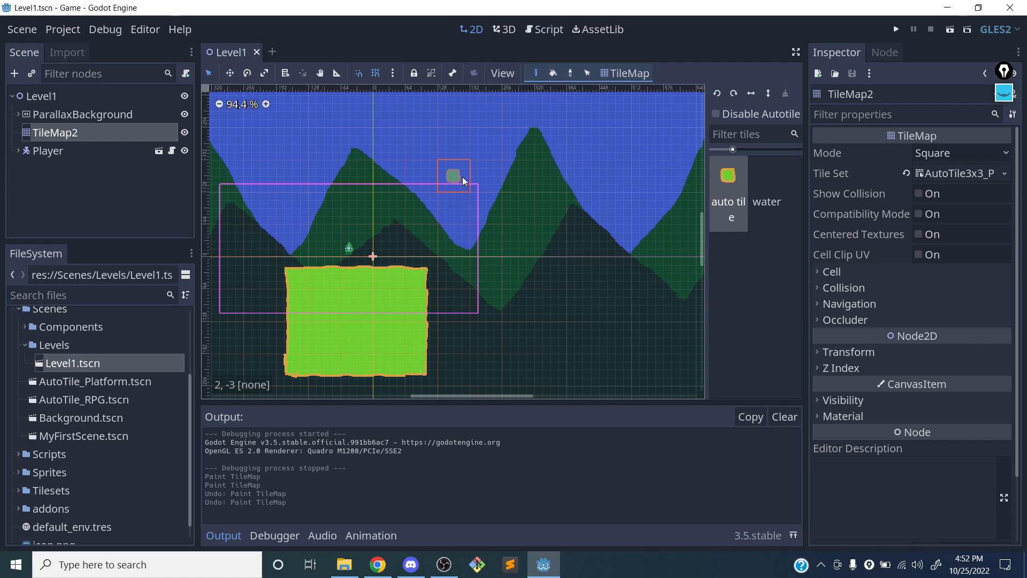
middle_click_drag(413, 202, 508, 240)
scroll(533, 211, "down", 1)
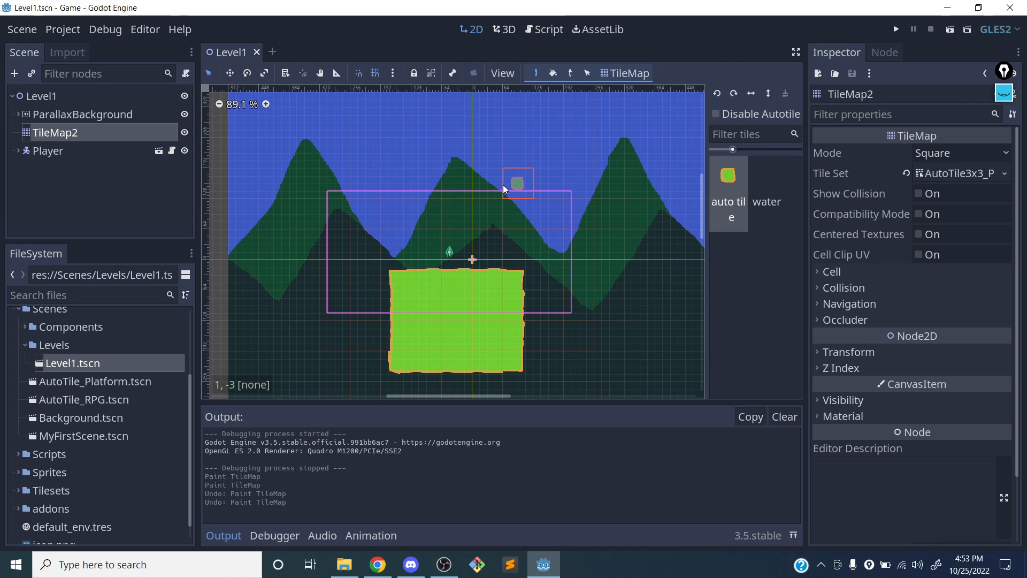
scroll(487, 284, "up", 4)
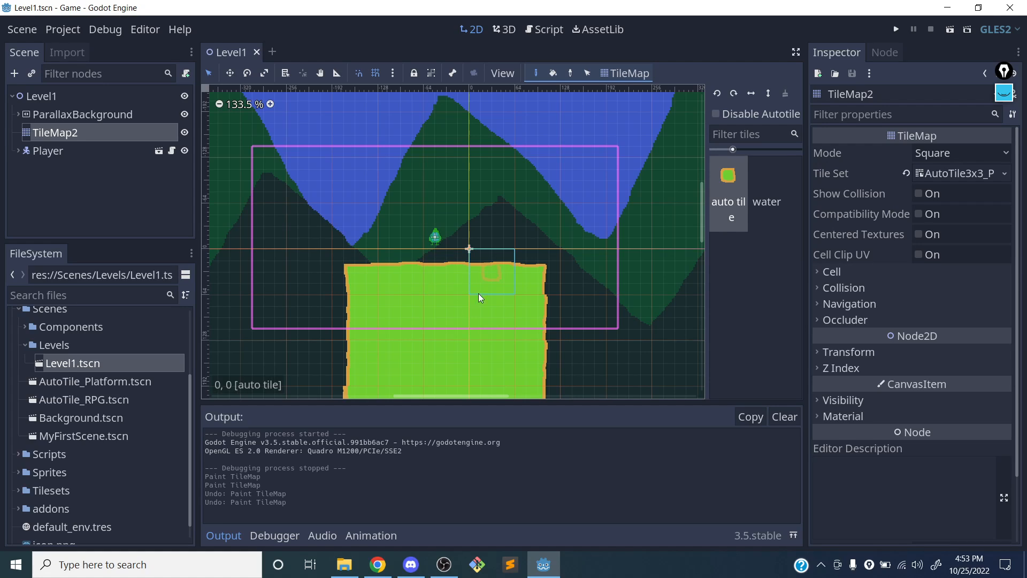
mouse_move(448, 570)
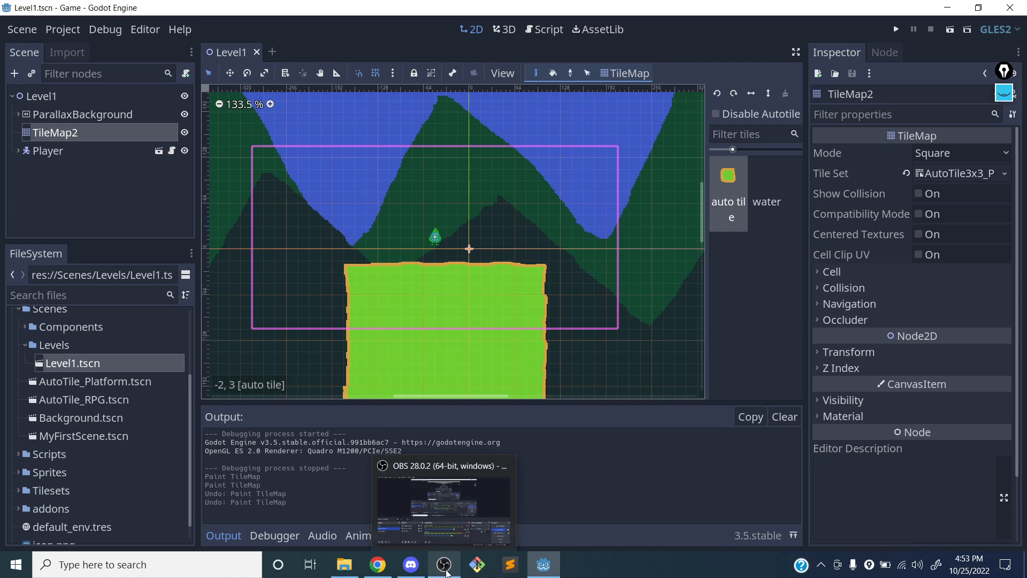
left_click(465, 497)
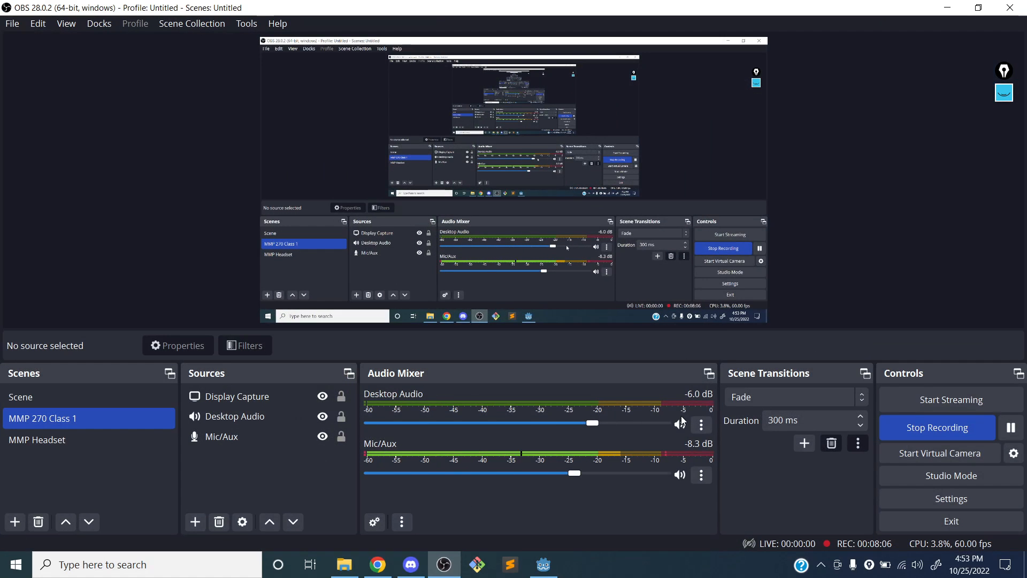